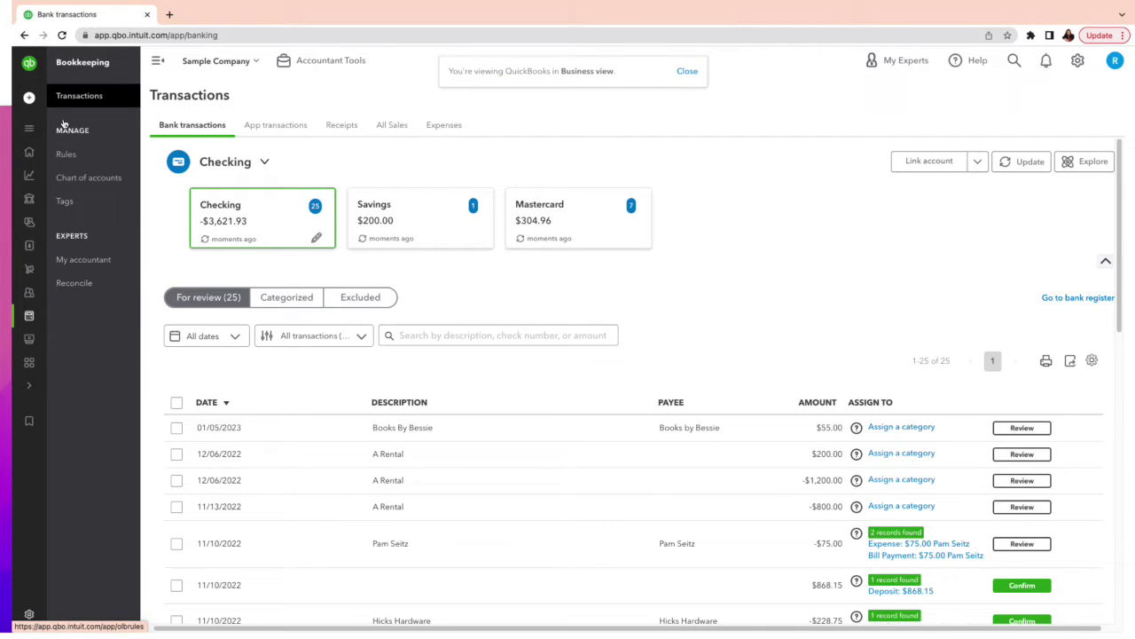
- Visit the Get things done workspace, and return to the bank transactions under Bookkeeping
mouse_move(30, 133)
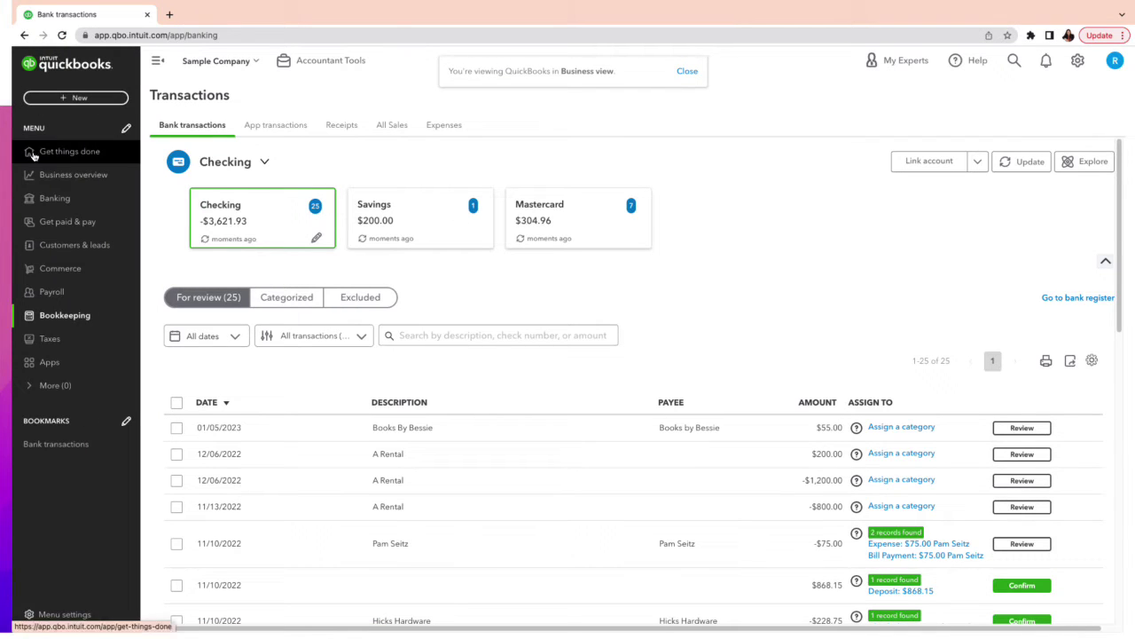
click(33, 153)
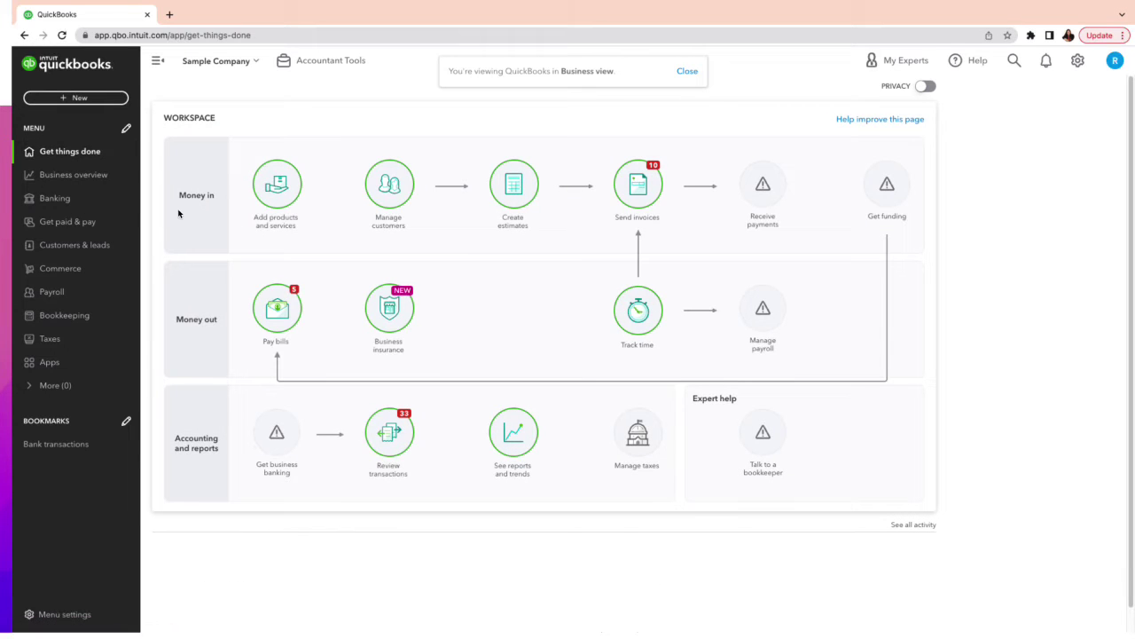
click(70, 318)
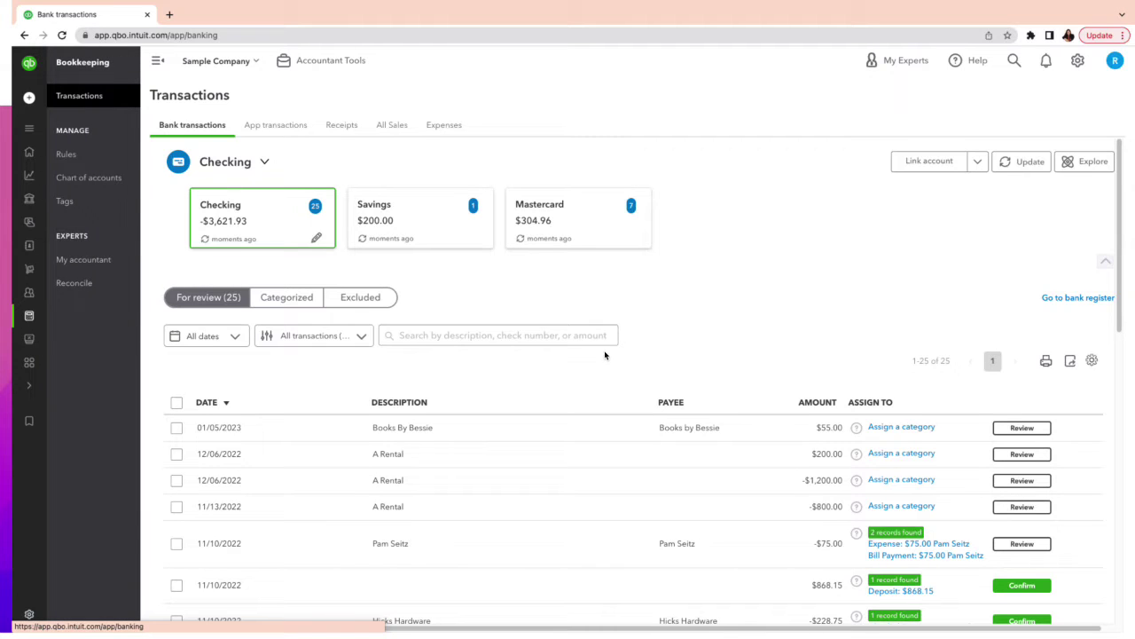
- Examine the Checking account's transactions awaiting review, including their descriptions, payees, suggested matches and unassigned categories
scroll(663, 375, down, 2)
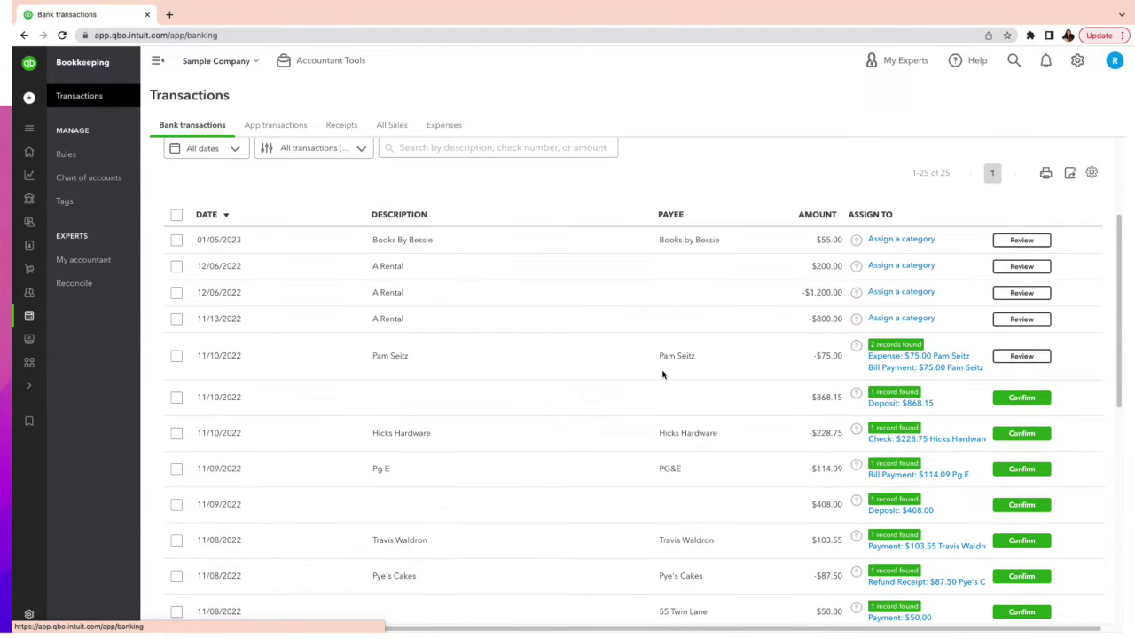
scroll(664, 376, down, 3)
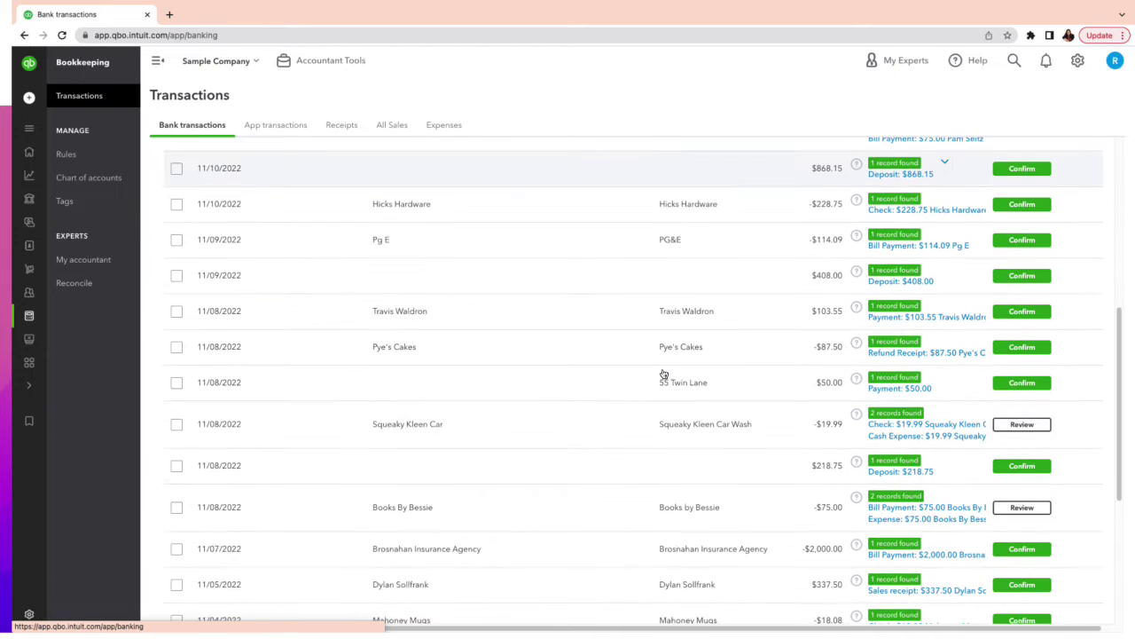
scroll(664, 376, up, 5)
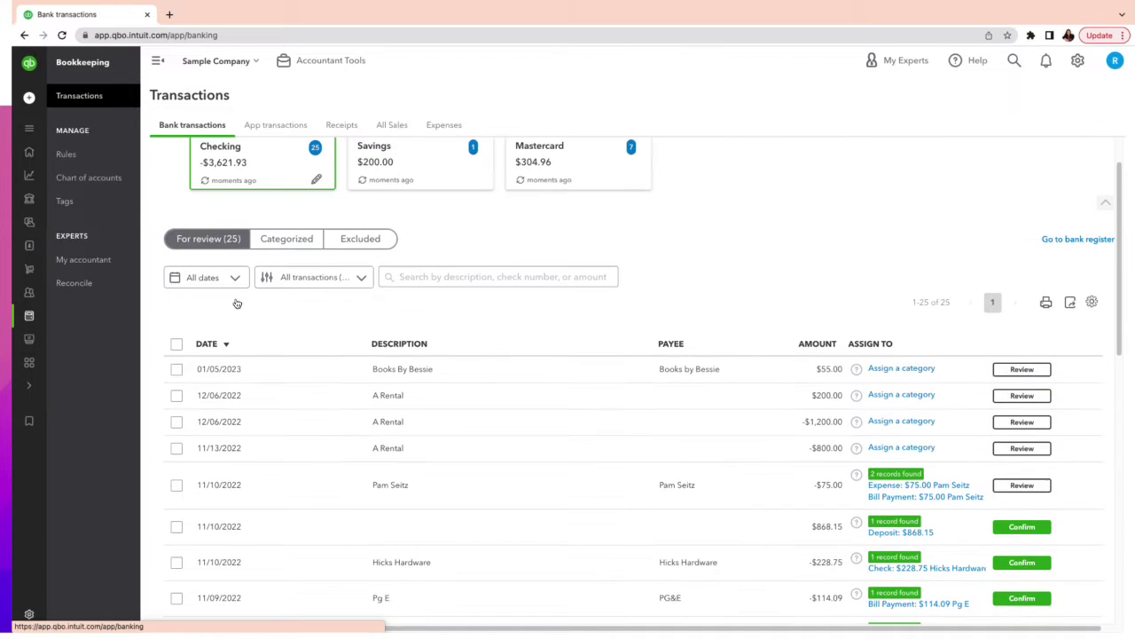
scroll(407, 281, up, 1)
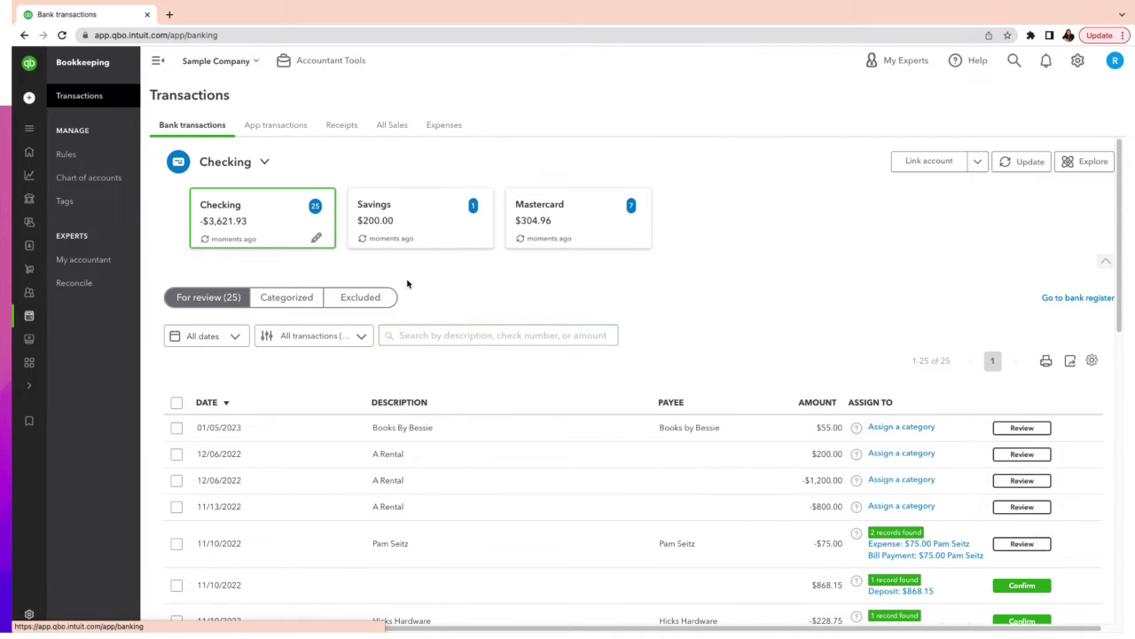
scroll(408, 282, down, 4)
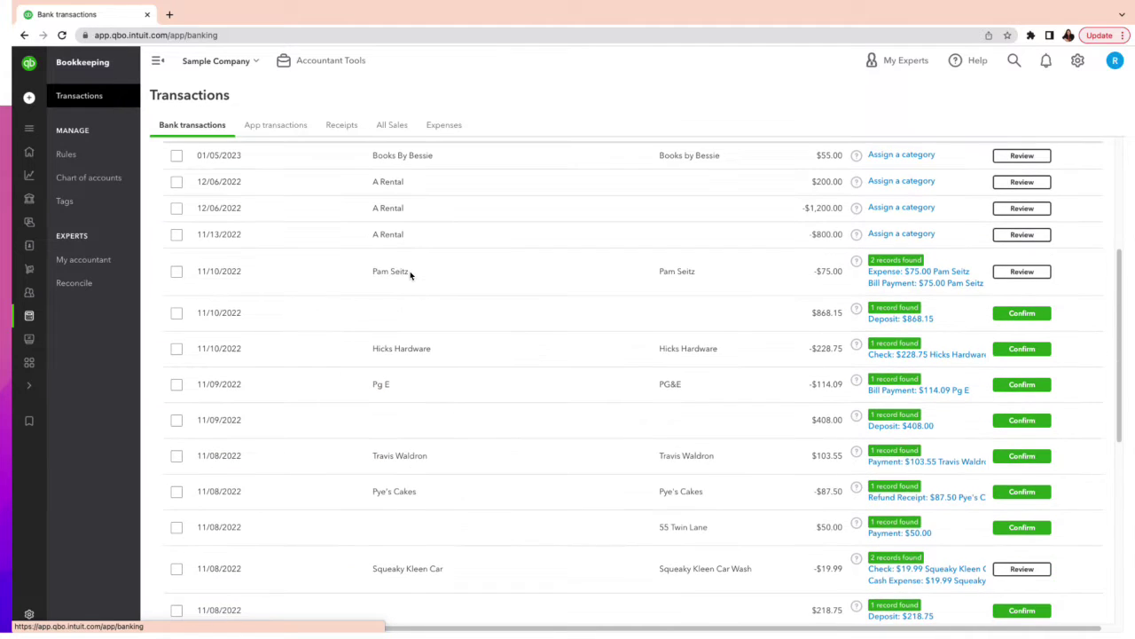
scroll(410, 275, down, 5)
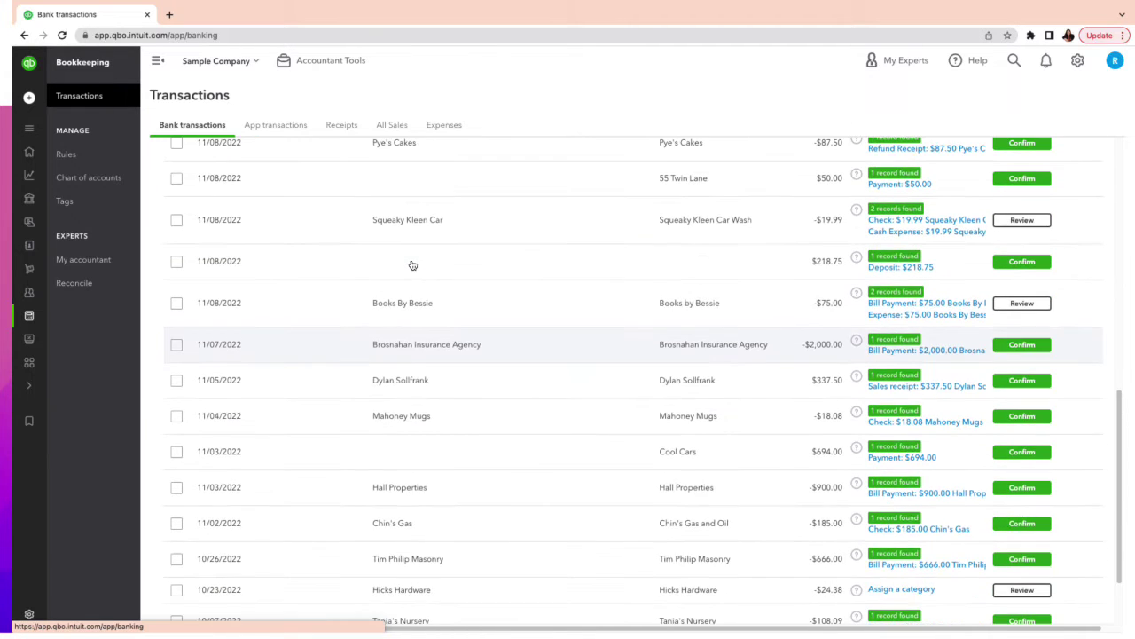
scroll(412, 265, up, 9)
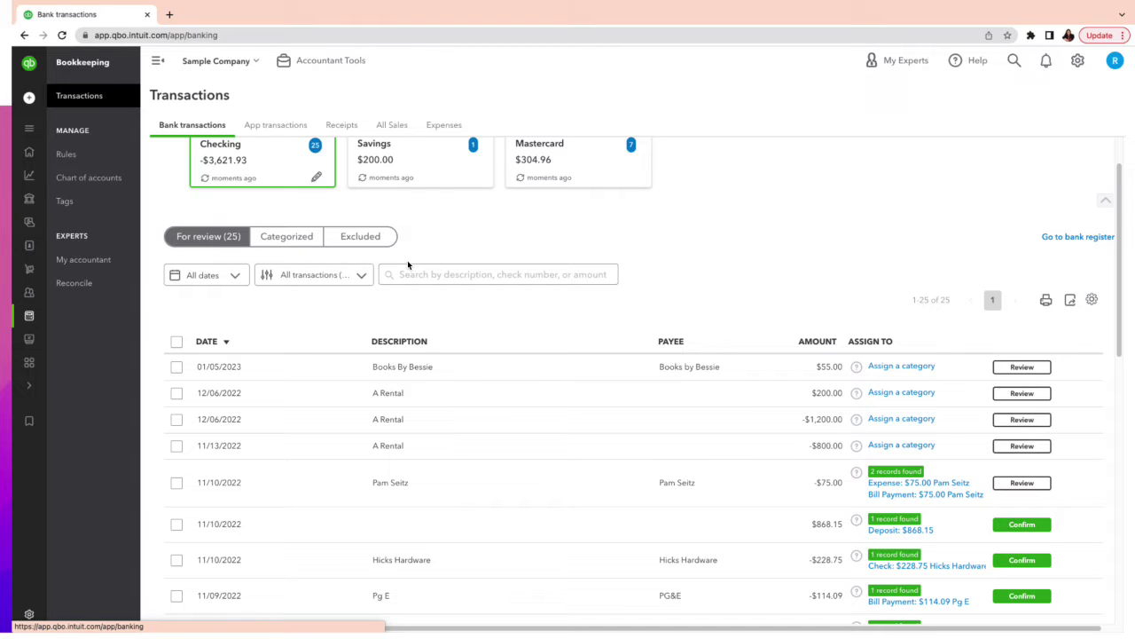
scroll(370, 285, up, 1)
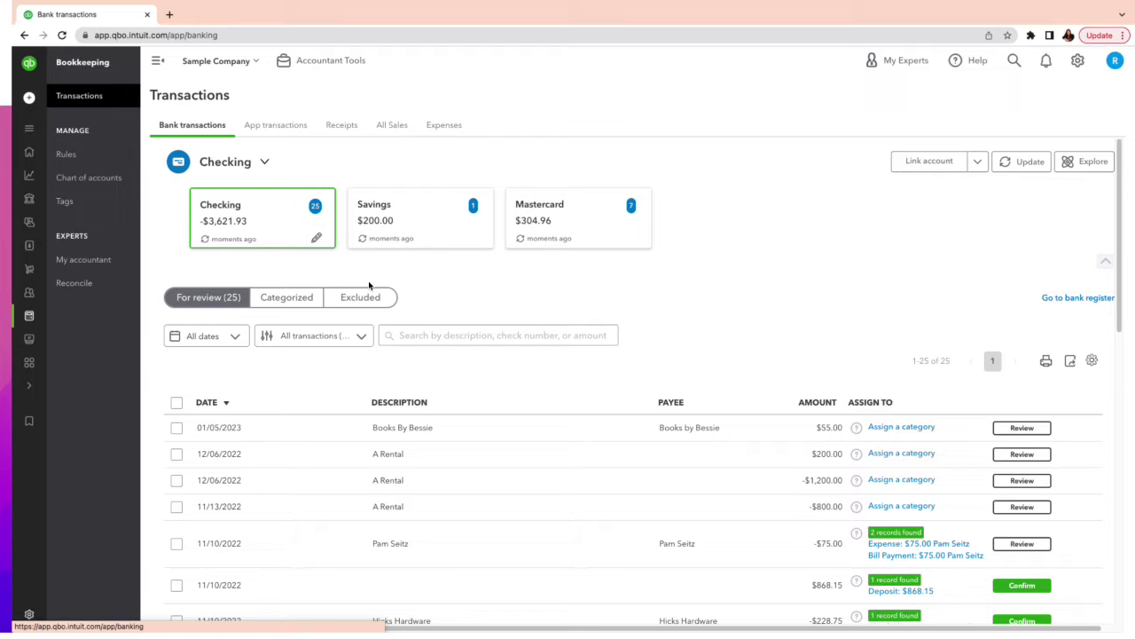
scroll(455, 332, down, 1)
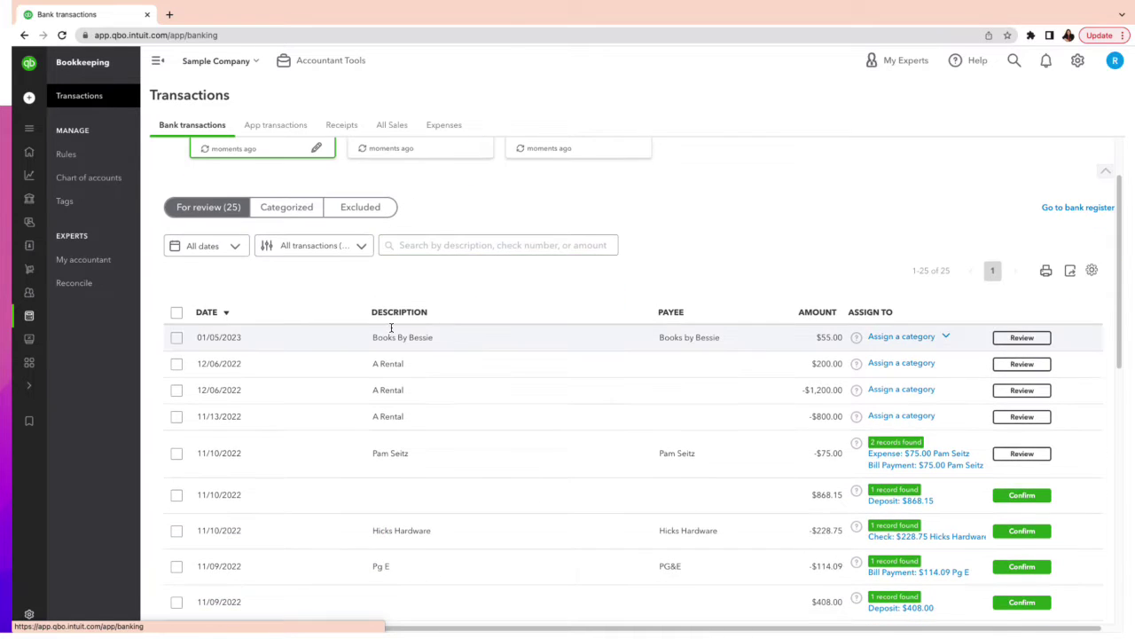
scroll(408, 398, down, 2)
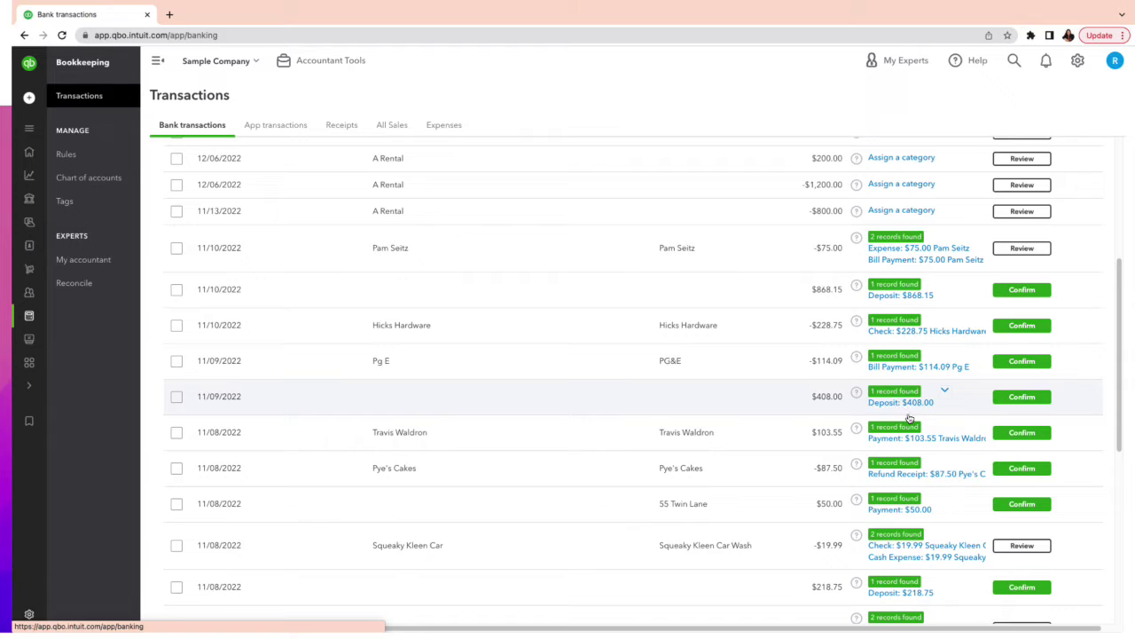
scroll(910, 416, down, 1)
scroll(911, 401, up, 1)
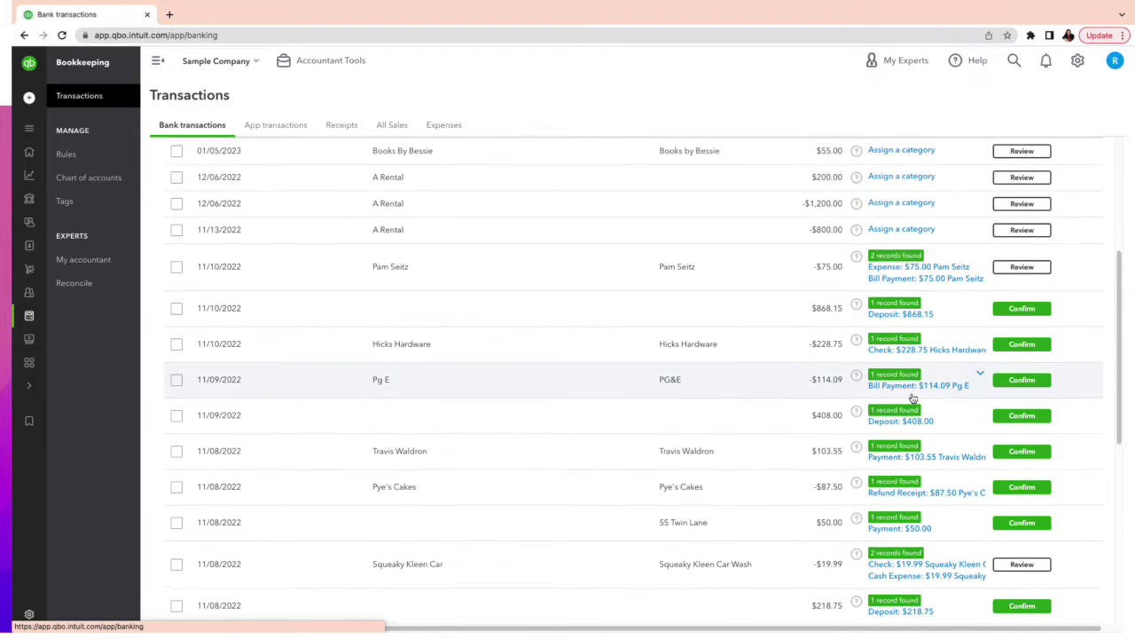
scroll(913, 397, up, 2)
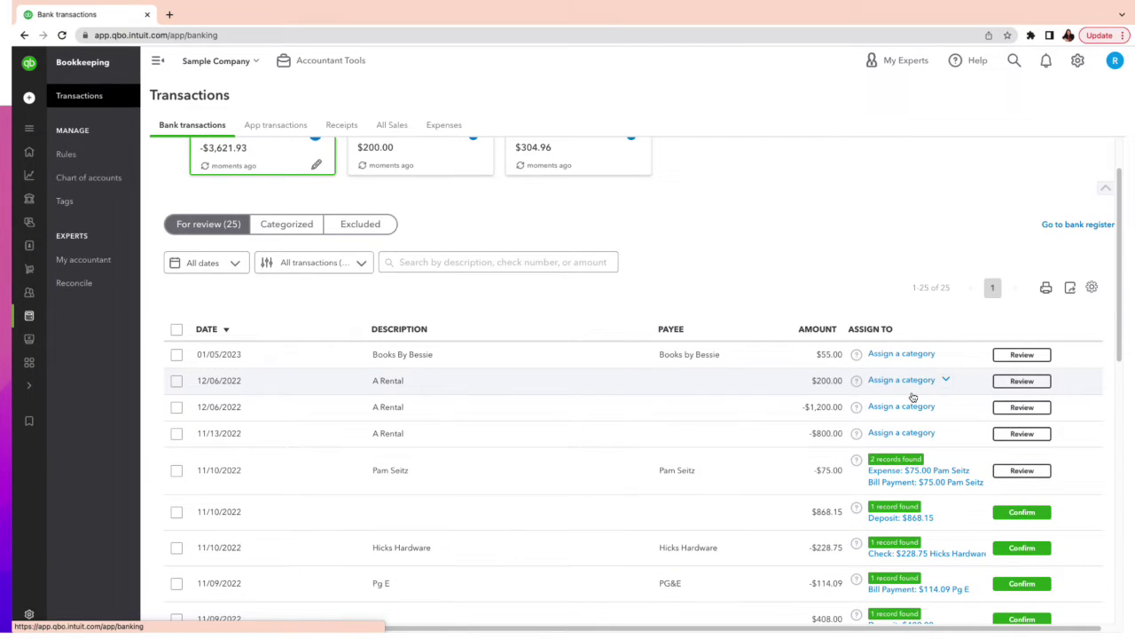
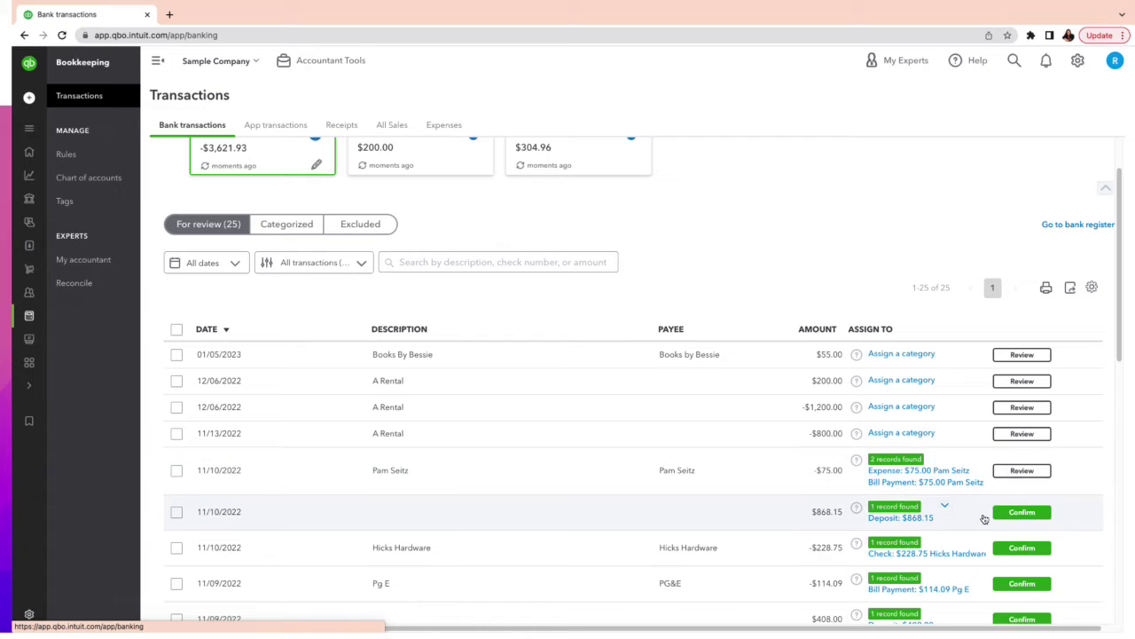
- Inspect the deposit record matched to the 11/10/2022 transaction of $868.15, close it without changes, and confirm the match
click(825, 516)
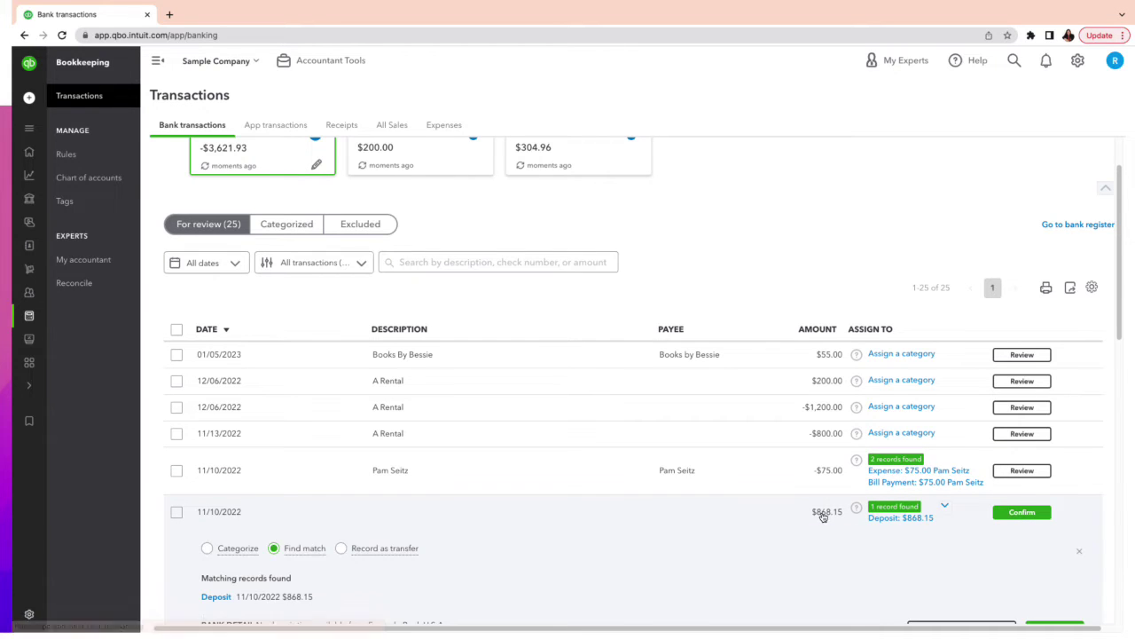
scroll(769, 552, down, 1)
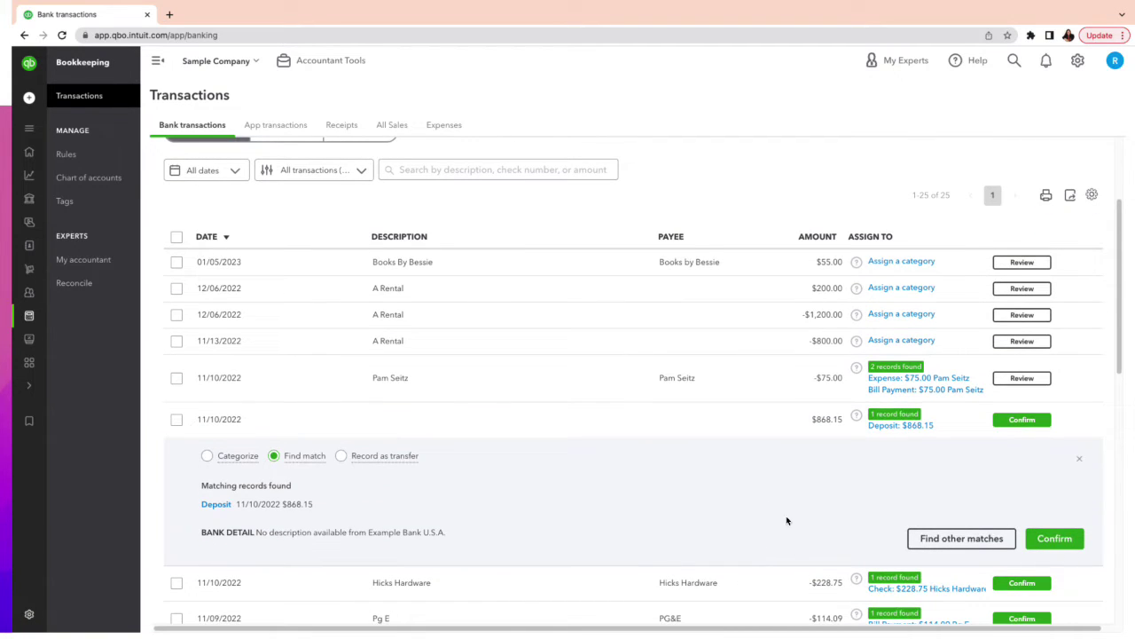
click(208, 505)
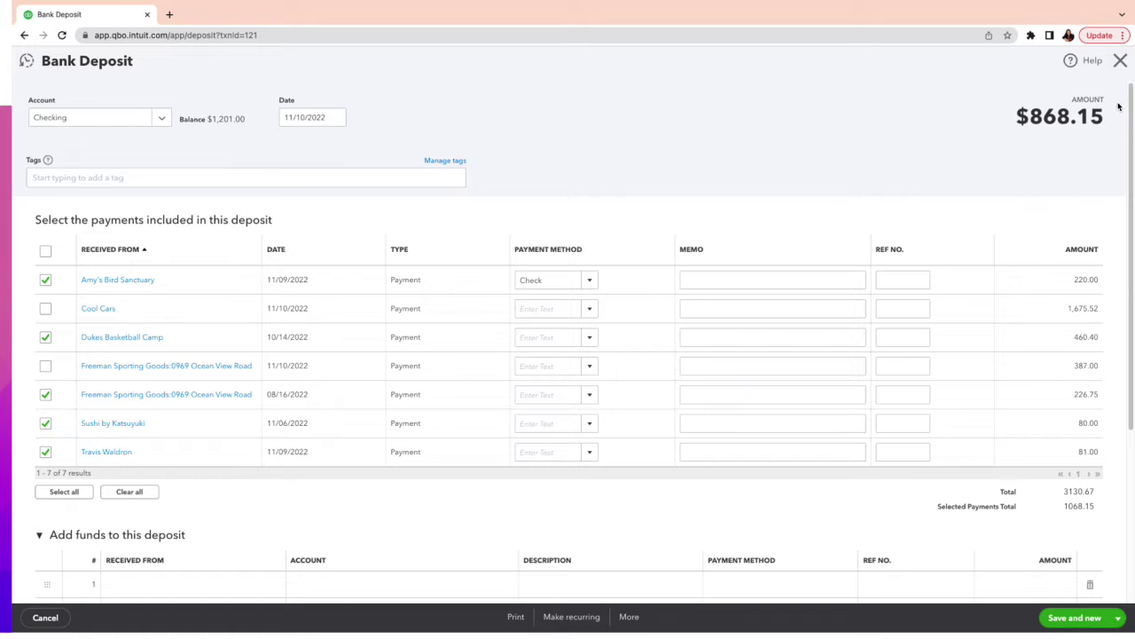
click(1120, 61)
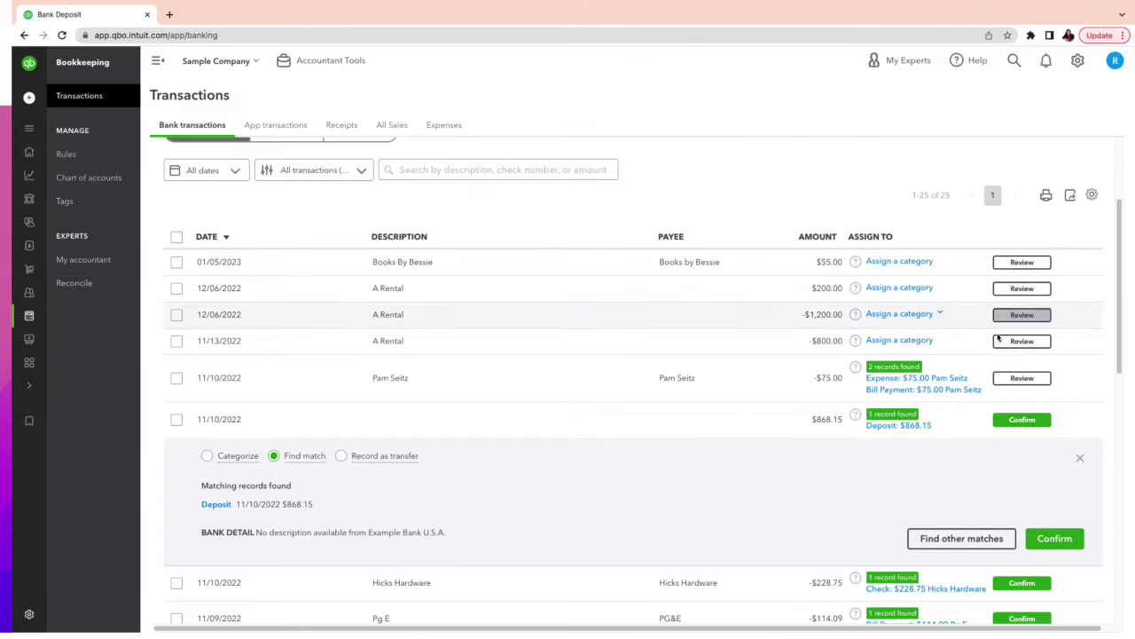
click(1054, 539)
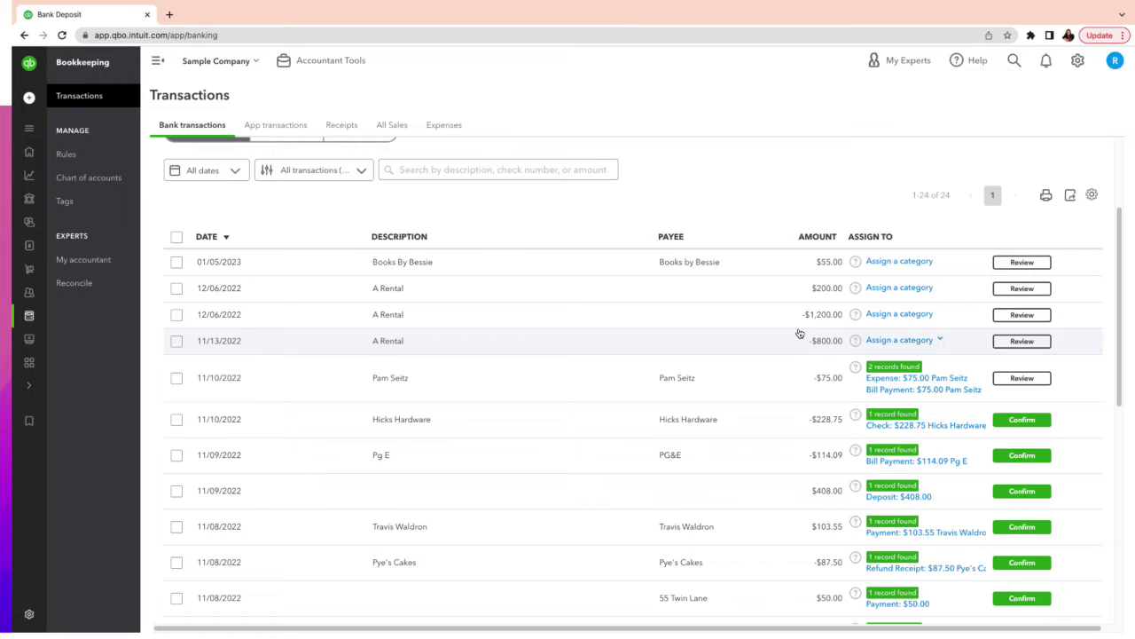
- Filter the Checking transactions for review by the search text "a rental"
scroll(969, 355, up, 3)
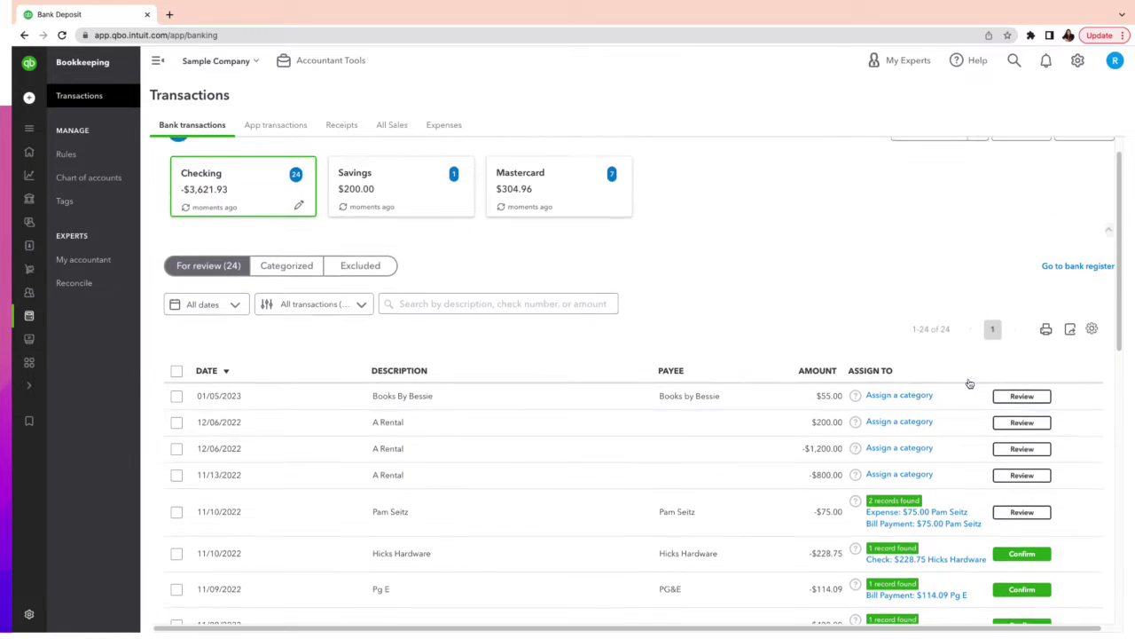
click(543, 341)
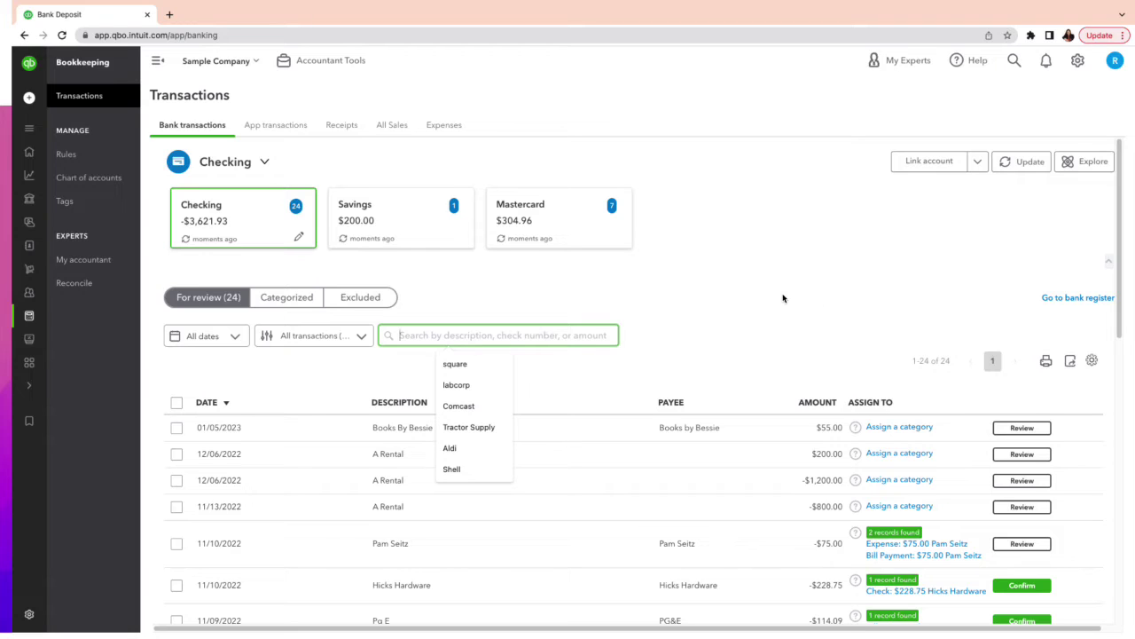
text(a)
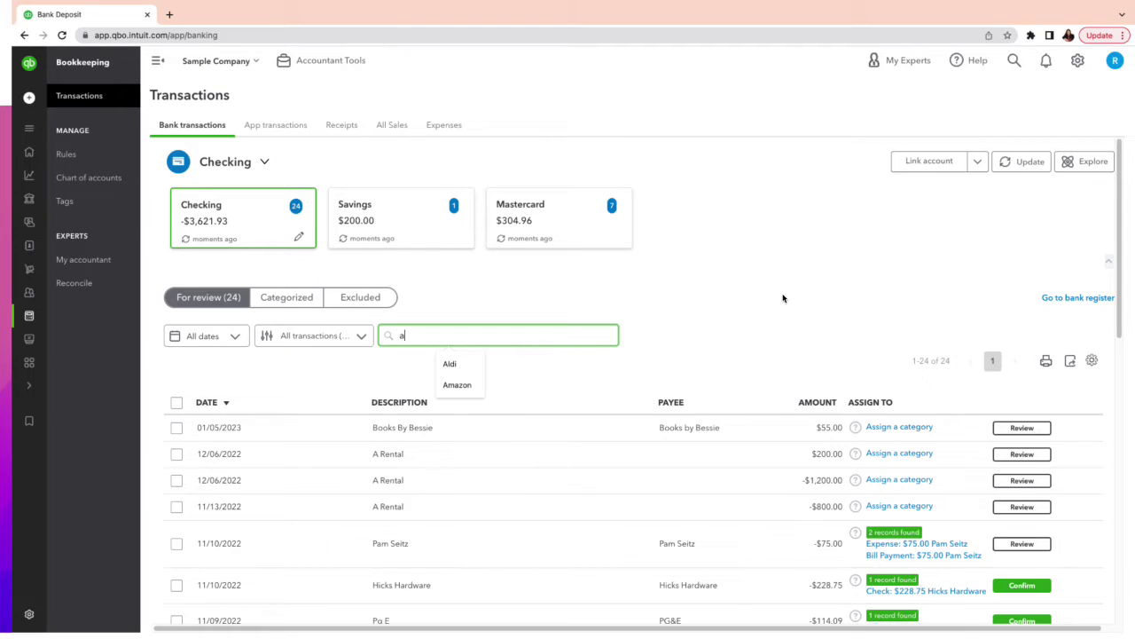
text( rental)
key(Return)
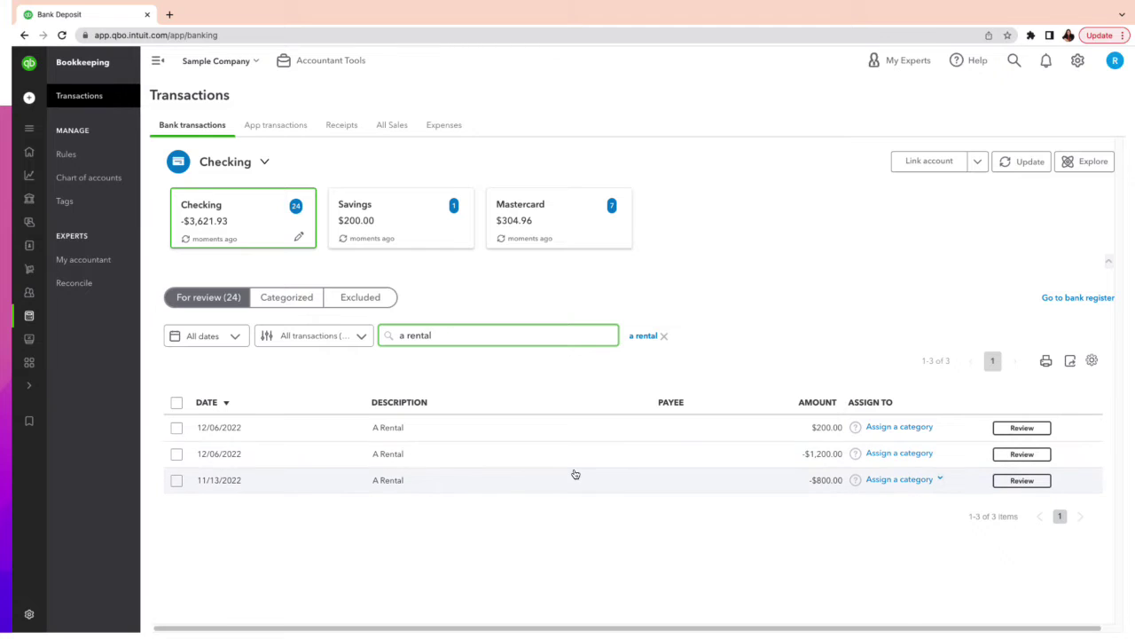
- Select all the filtered transactions for a bulk update and assign them a new payee named "A Rental", saved as a Vendor
click(178, 405)
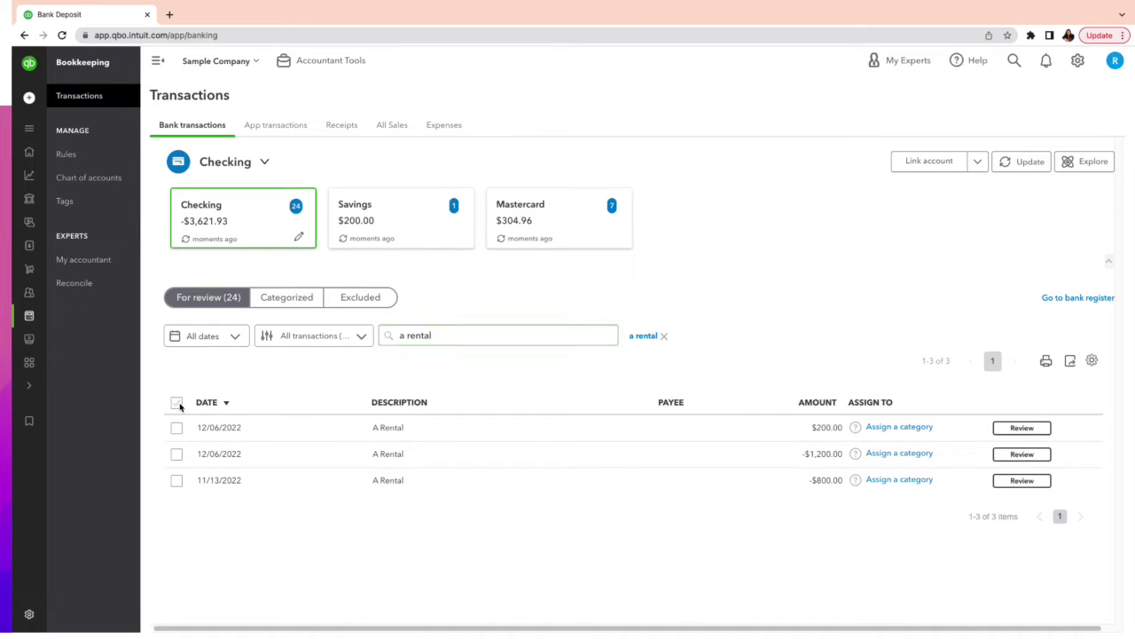
click(178, 404)
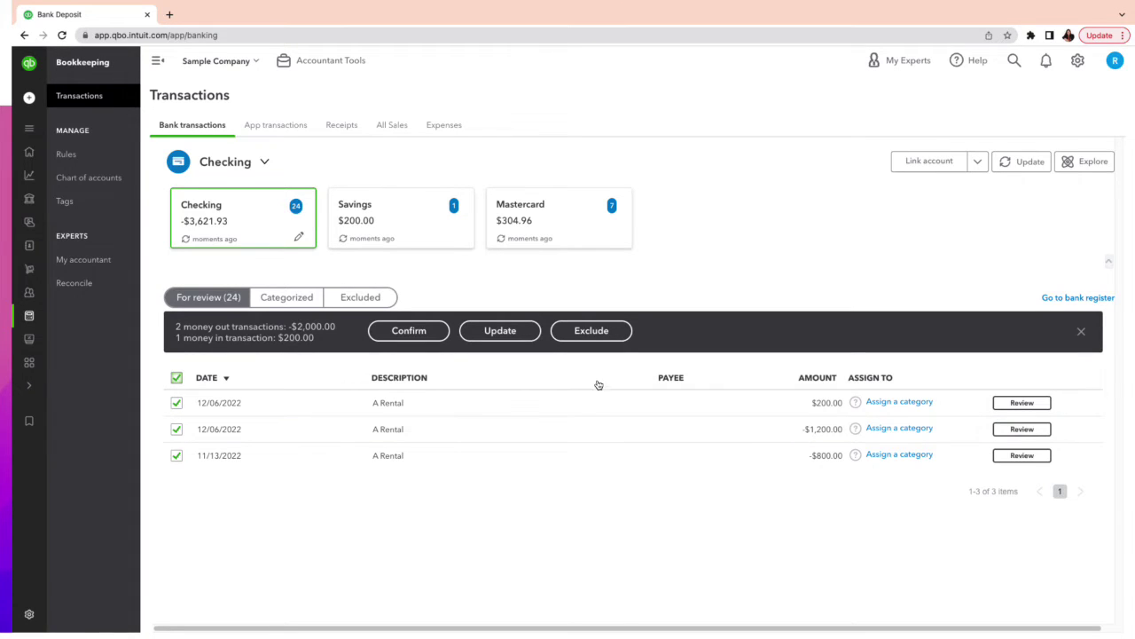
click(502, 343)
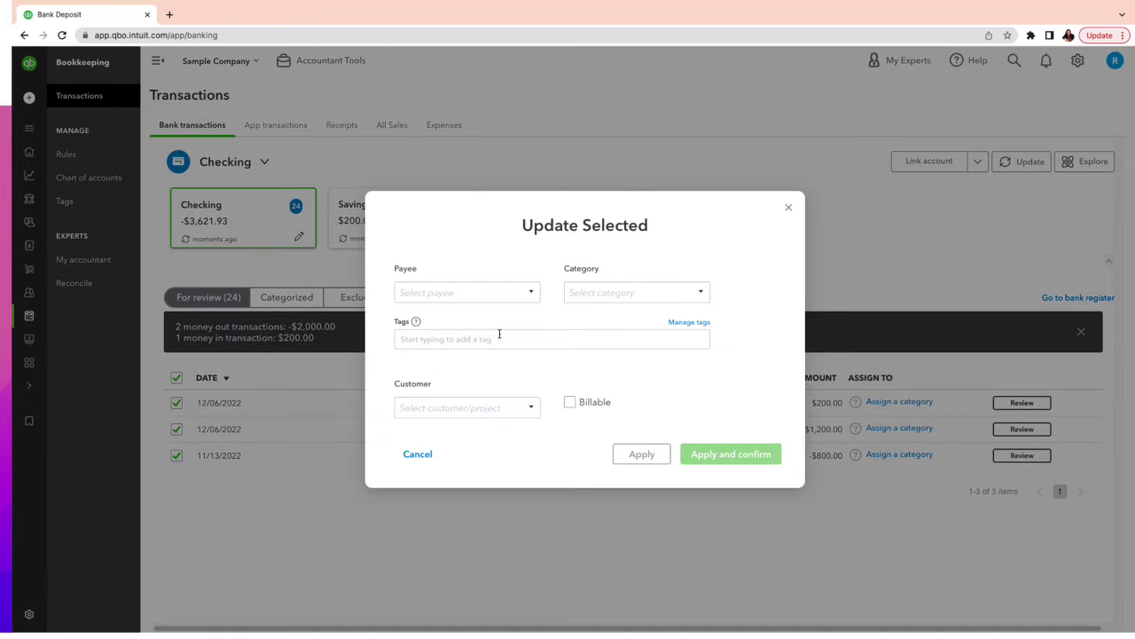
click(497, 293)
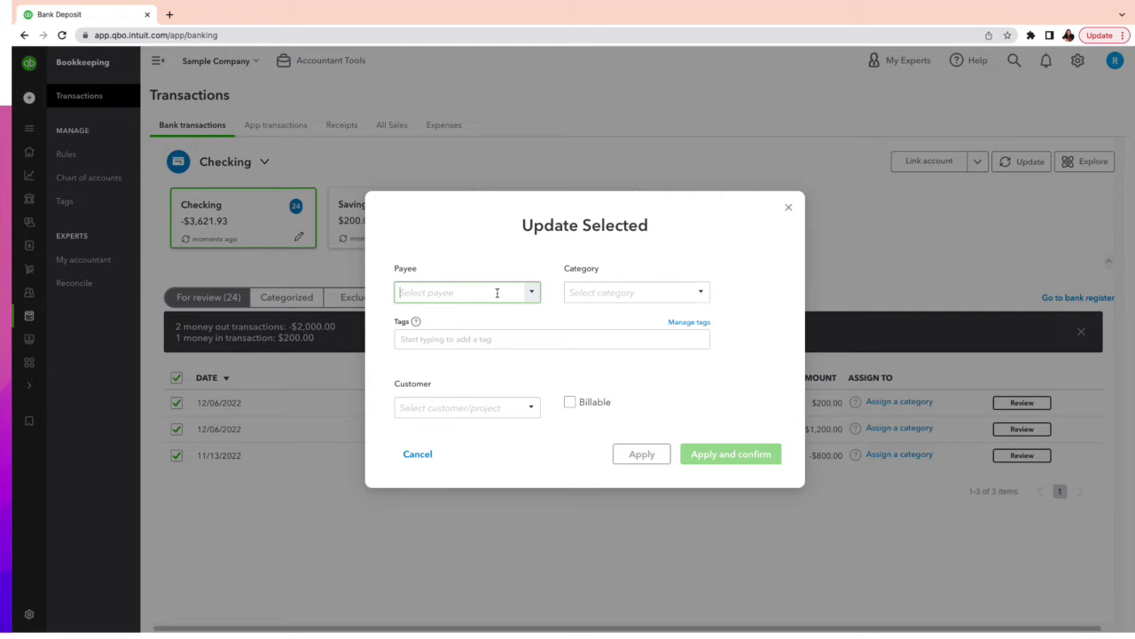
text(Arenta)
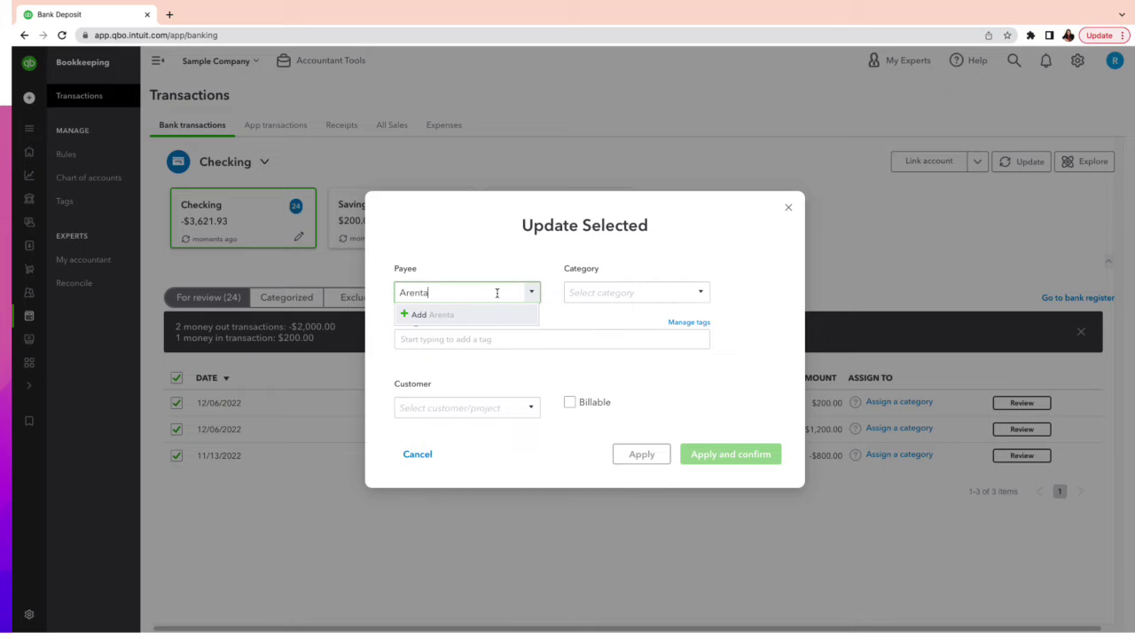
key(BackSpace)
key(BackSpace)
key(BackSpace)
text(Rental)
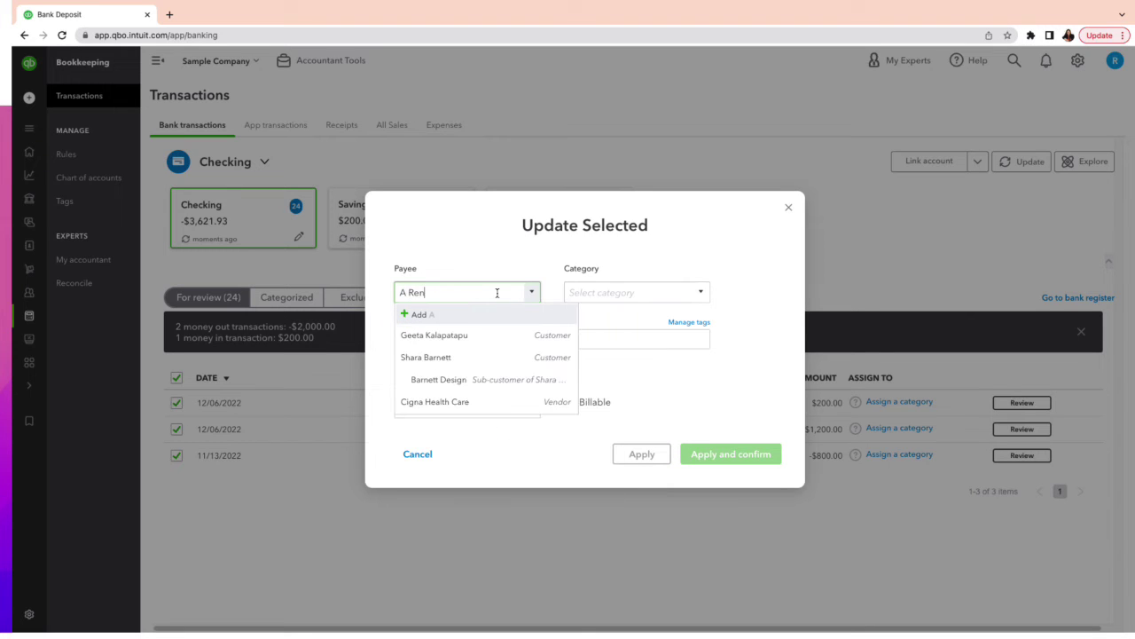
click(457, 316)
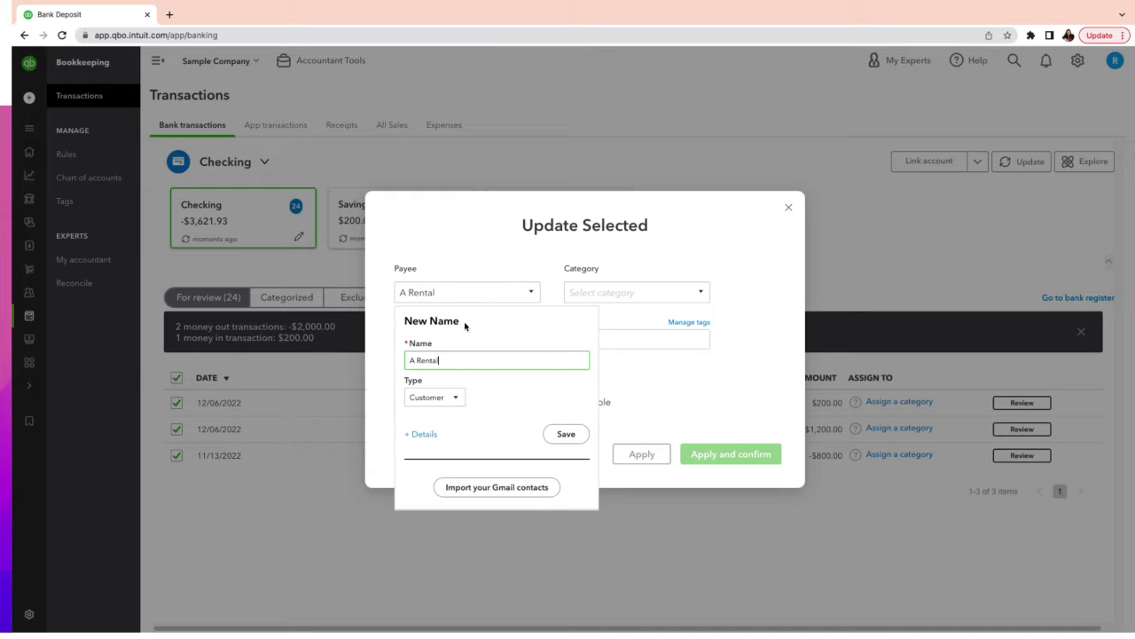
click(452, 407)
click(426, 437)
click(567, 435)
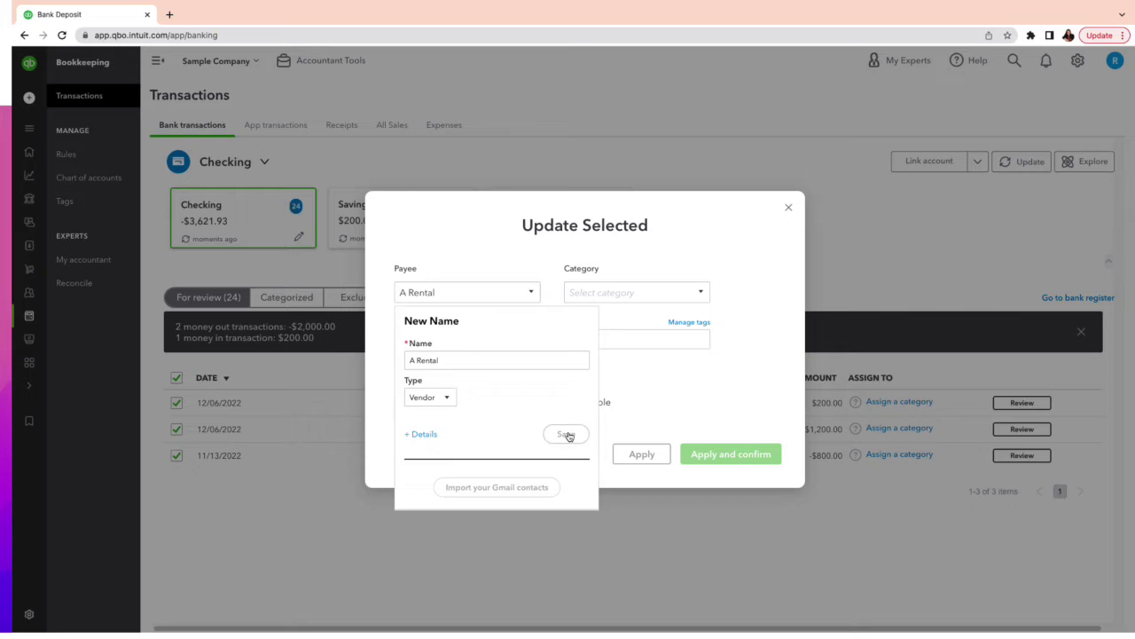
- Set the category of the selected transactions to Rent or Lease, then apply and confirm the bulk update
click(608, 297)
text(rent)
click(603, 379)
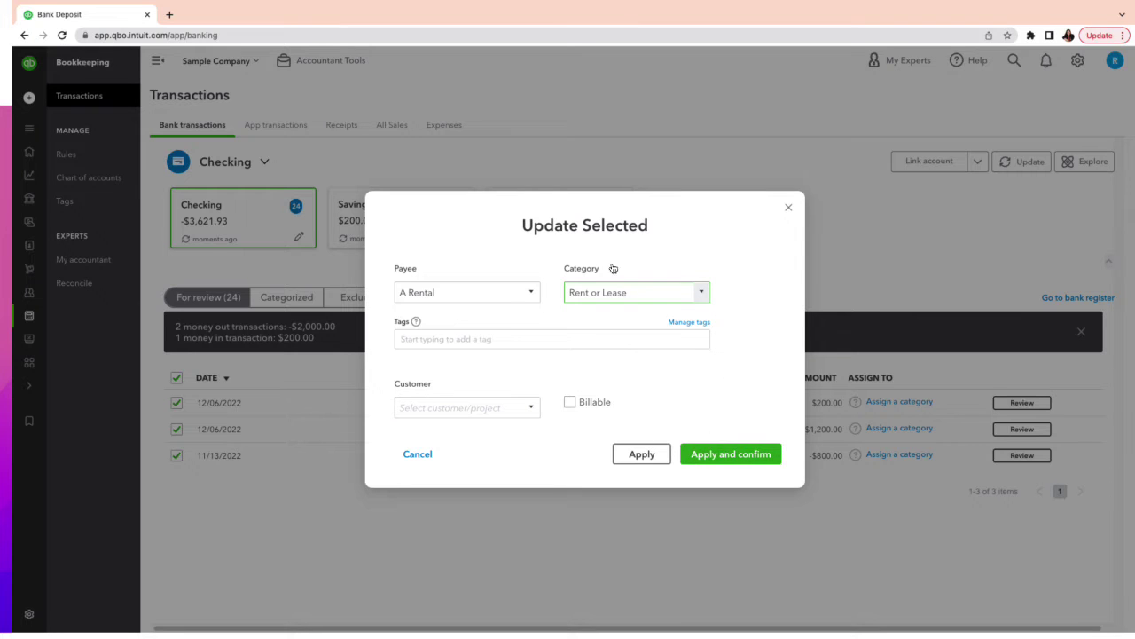
click(727, 456)
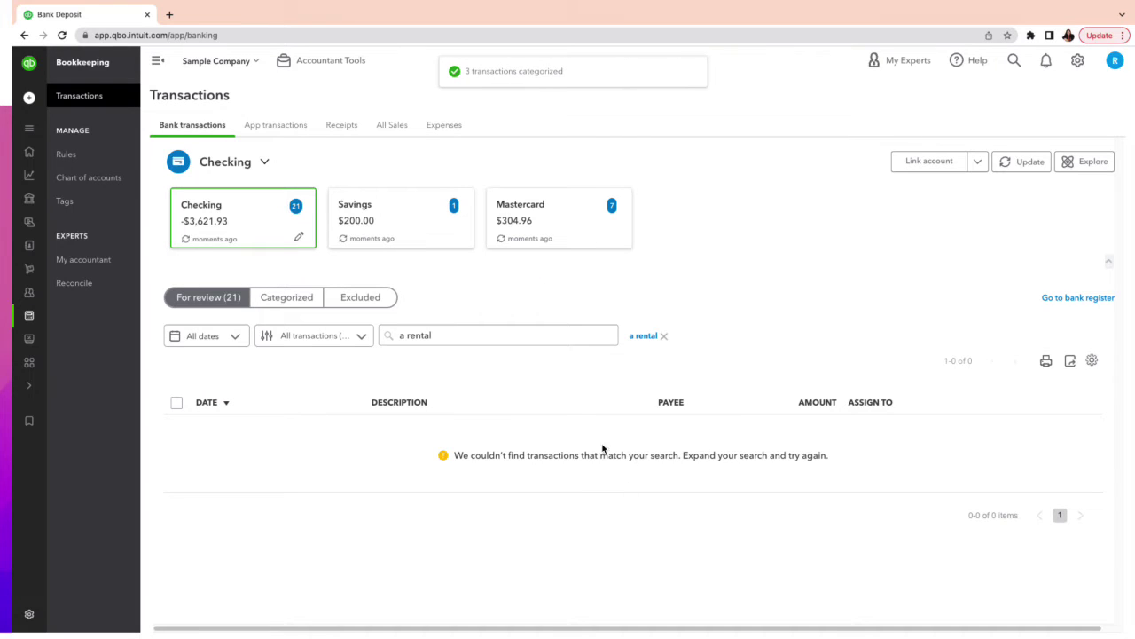
- Clear the "a rental" search filter and look through the full list of Checking transactions for review
click(489, 332)
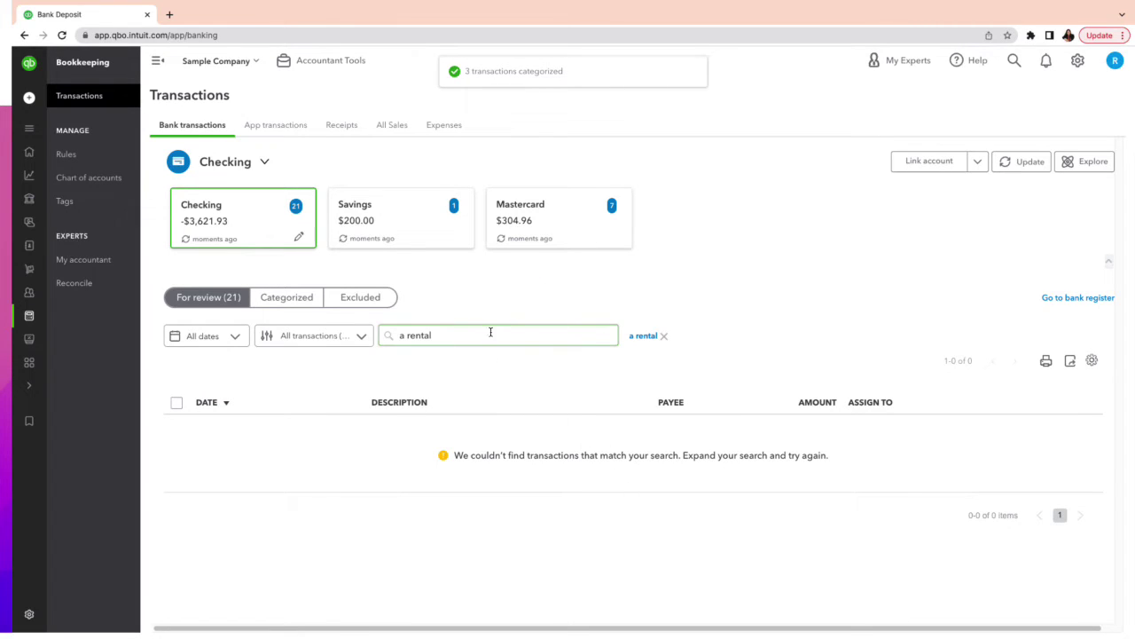
click(663, 336)
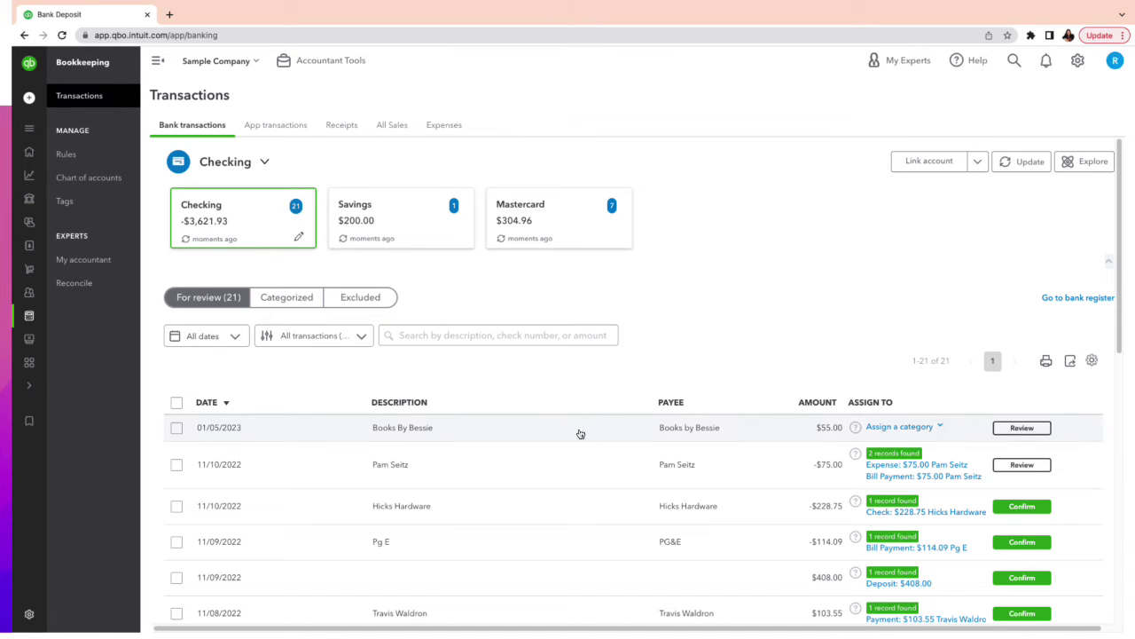
scroll(581, 432, down, 5)
scroll(582, 427, down, 5)
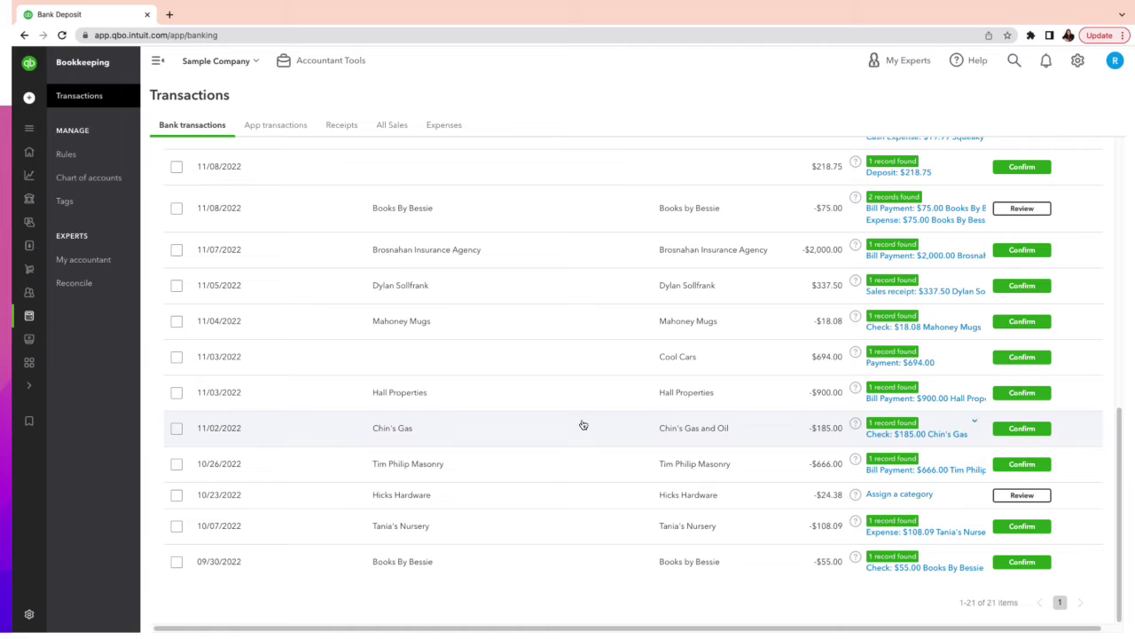
scroll(583, 425, up, 4)
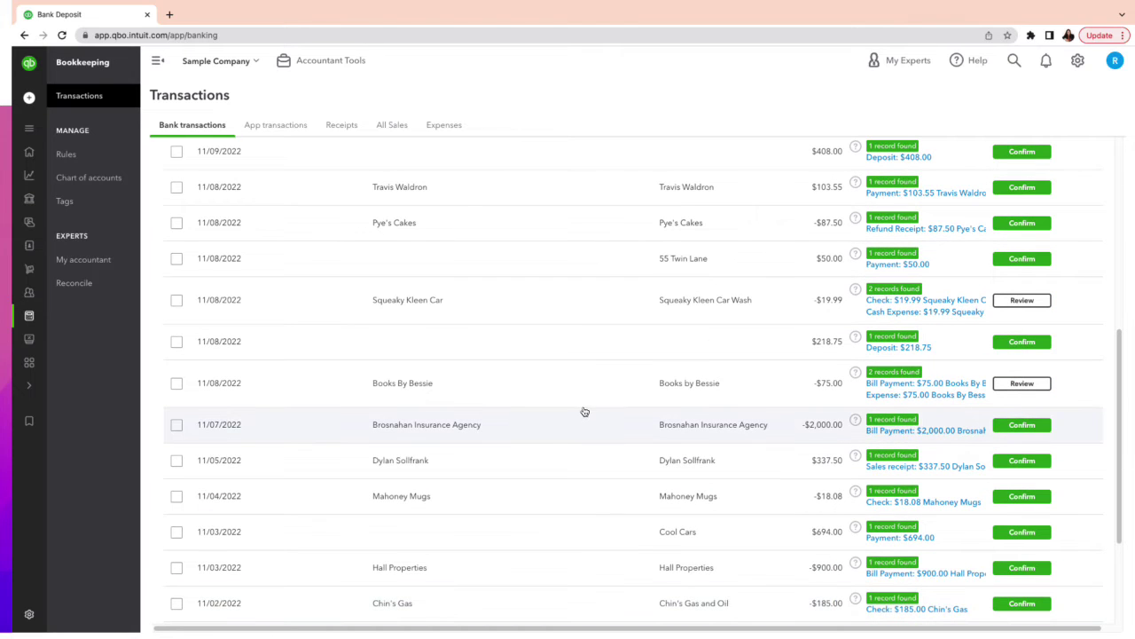
scroll(583, 422, up, 2)
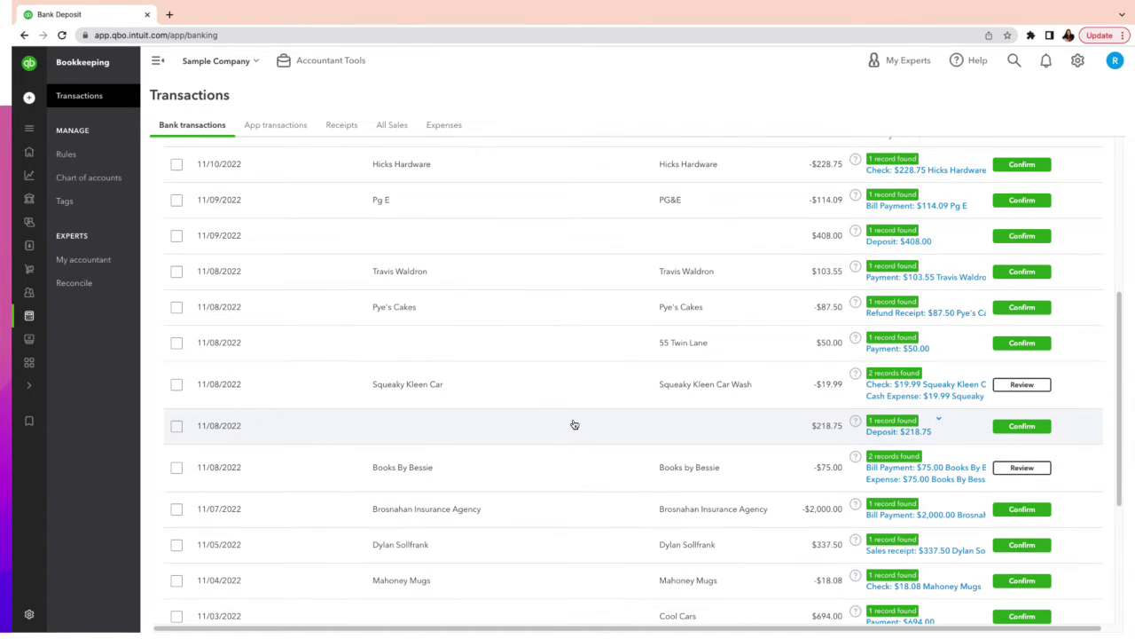
scroll(575, 425, up, 8)
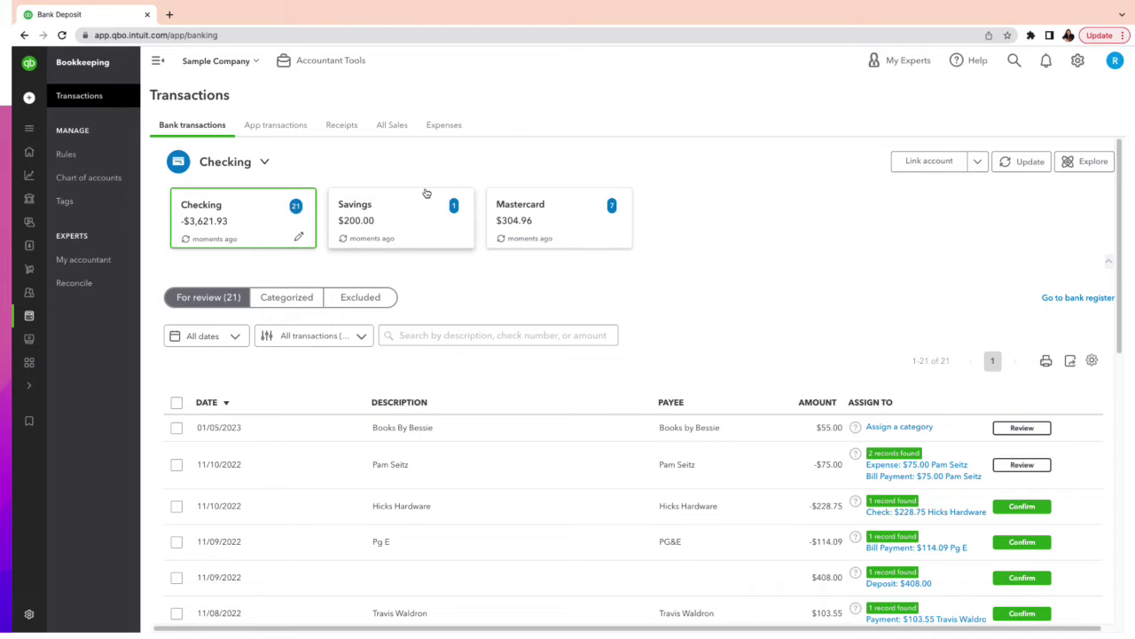
- Try to set up receipt forwarding by e-mail for the company with a new forwarding address, and close the setup
click(341, 125)
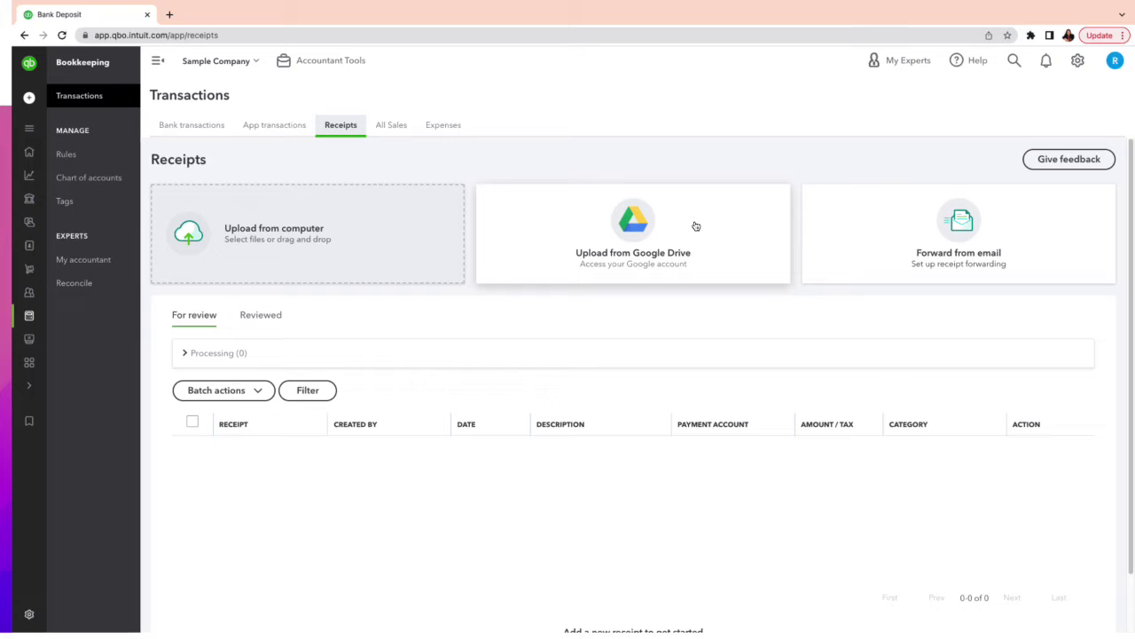
click(974, 225)
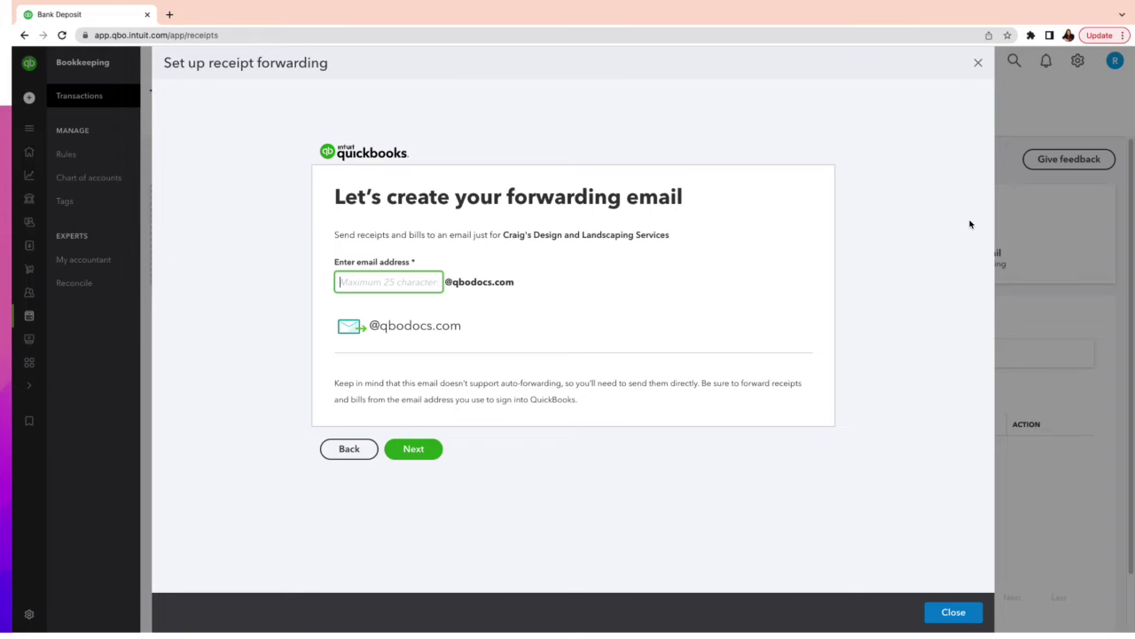
text(lands)
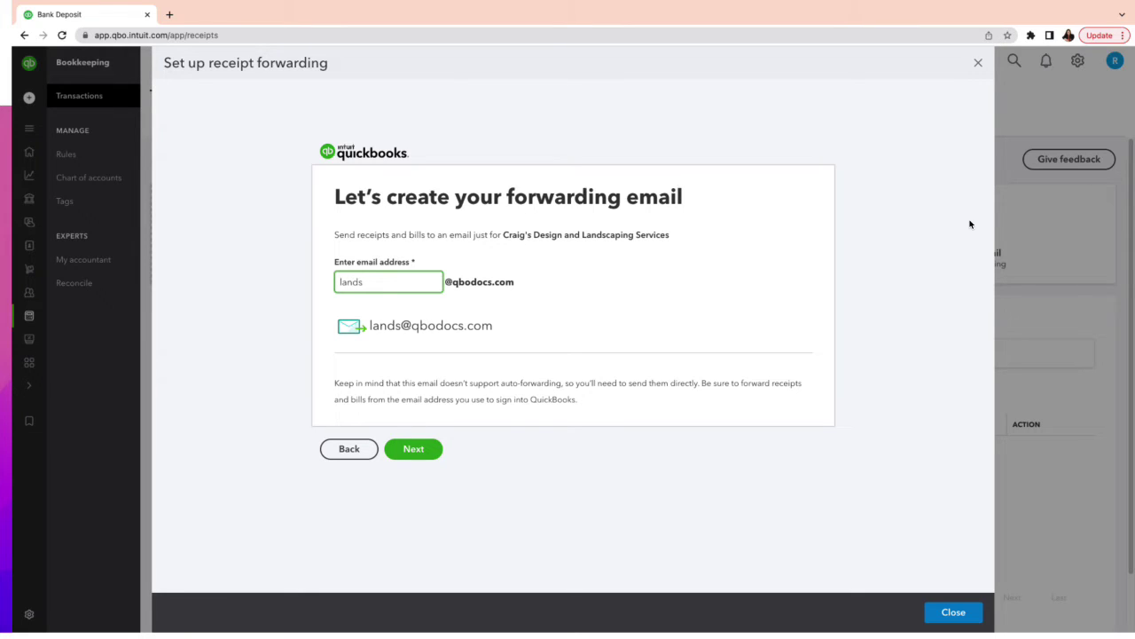
text(caping)
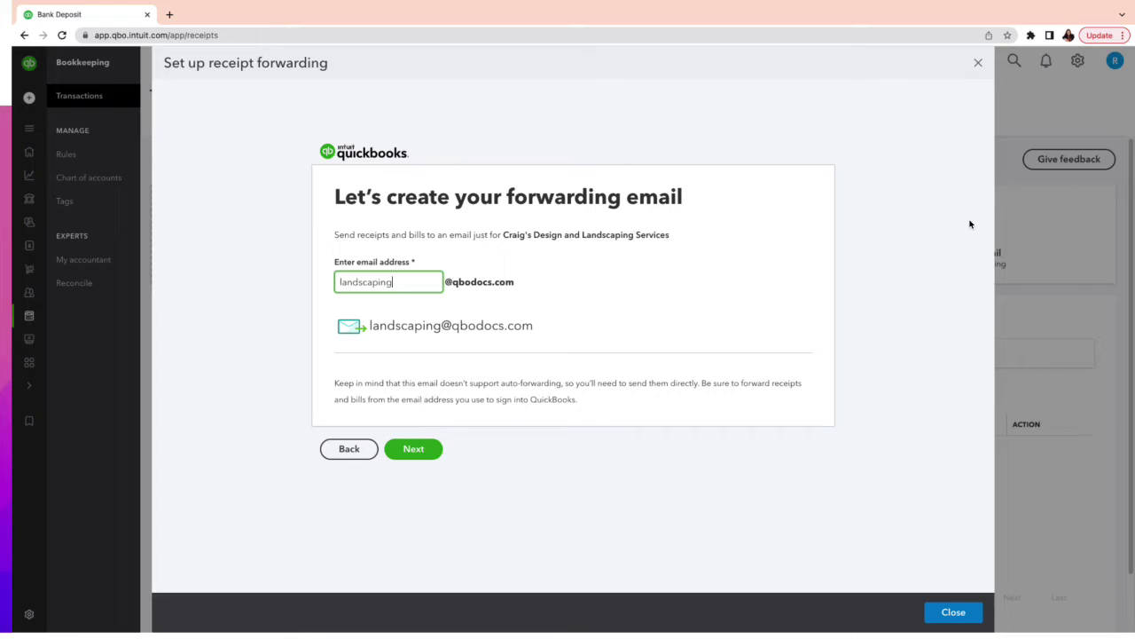
text(guy)
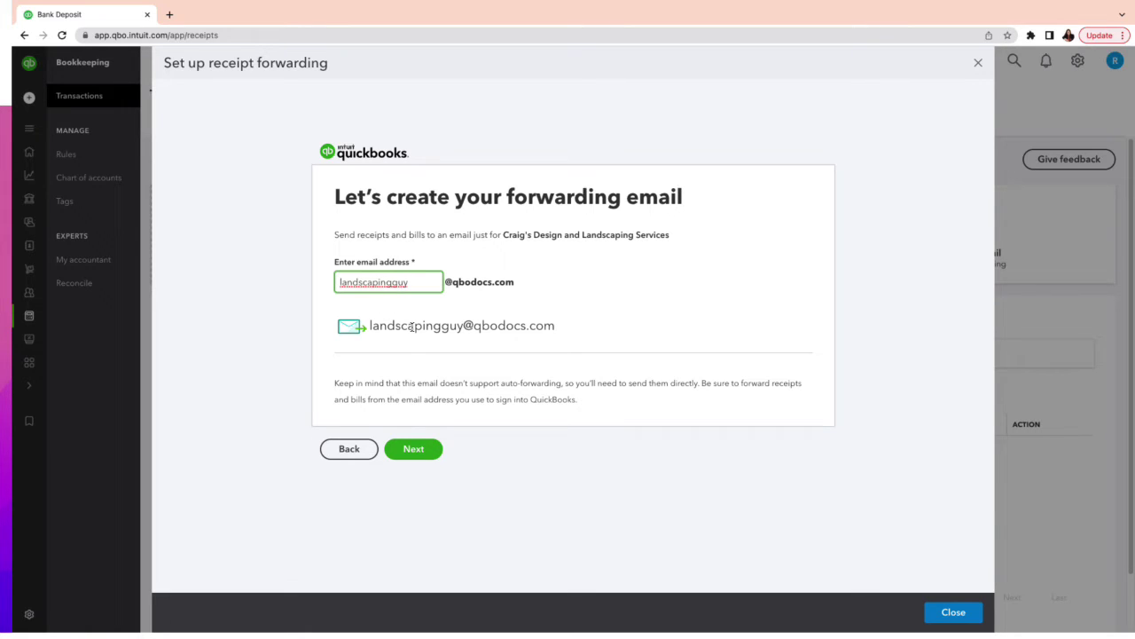
click(414, 450)
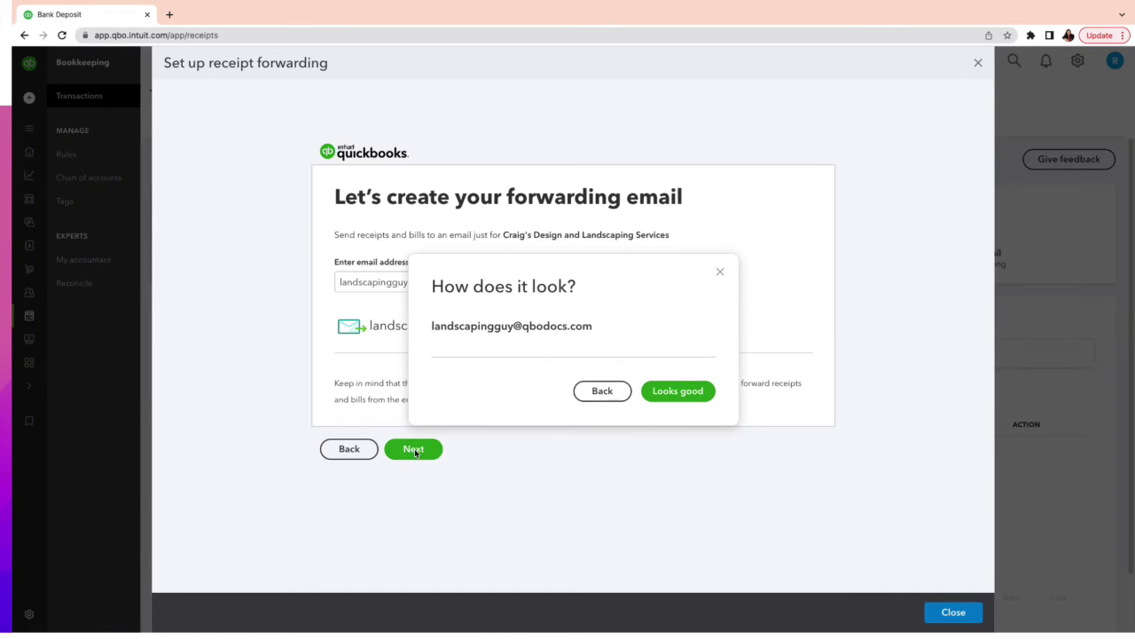
click(670, 397)
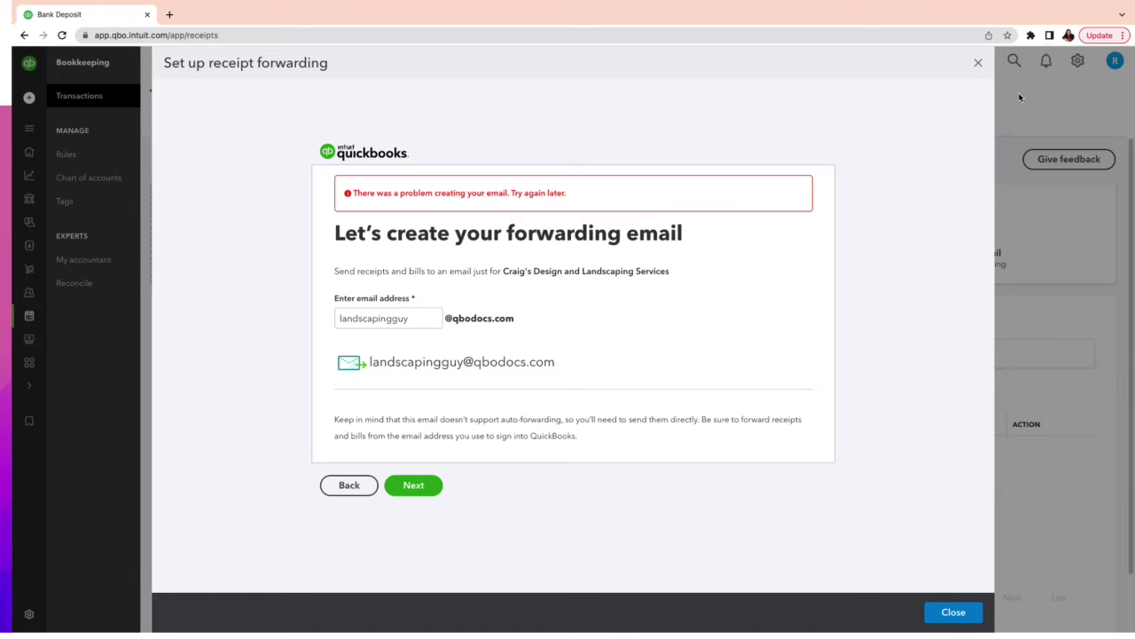
click(978, 62)
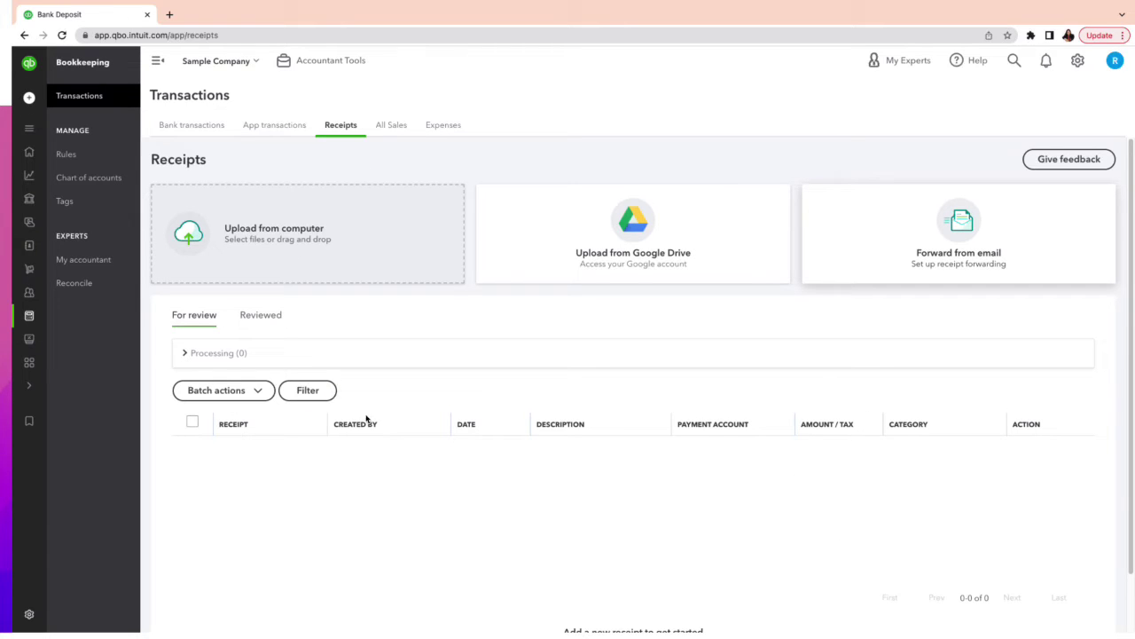
- Return to the bank transactions and open the Checking account's bank register, dismissing the introductory tip
click(200, 128)
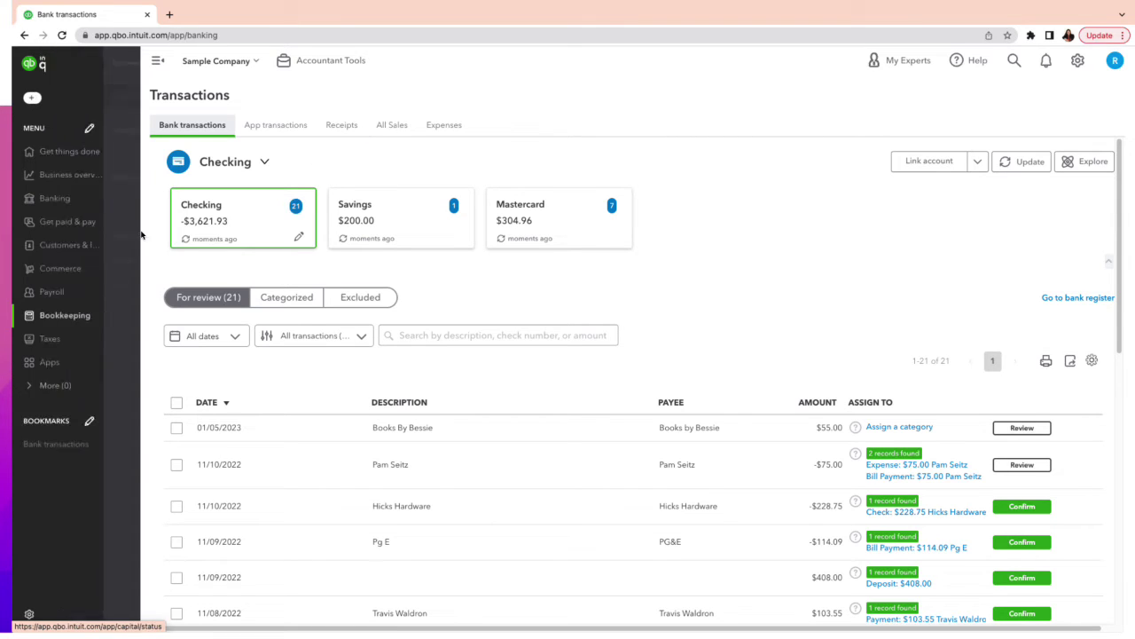
scroll(434, 169, down, 4)
scroll(417, 212, up, 4)
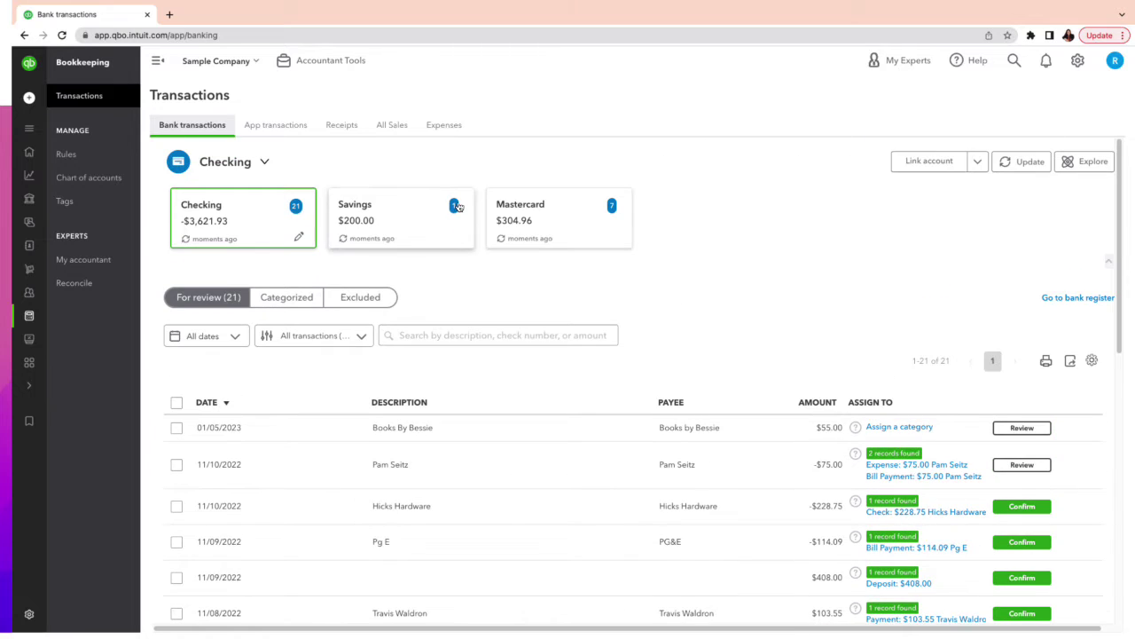
click(1081, 299)
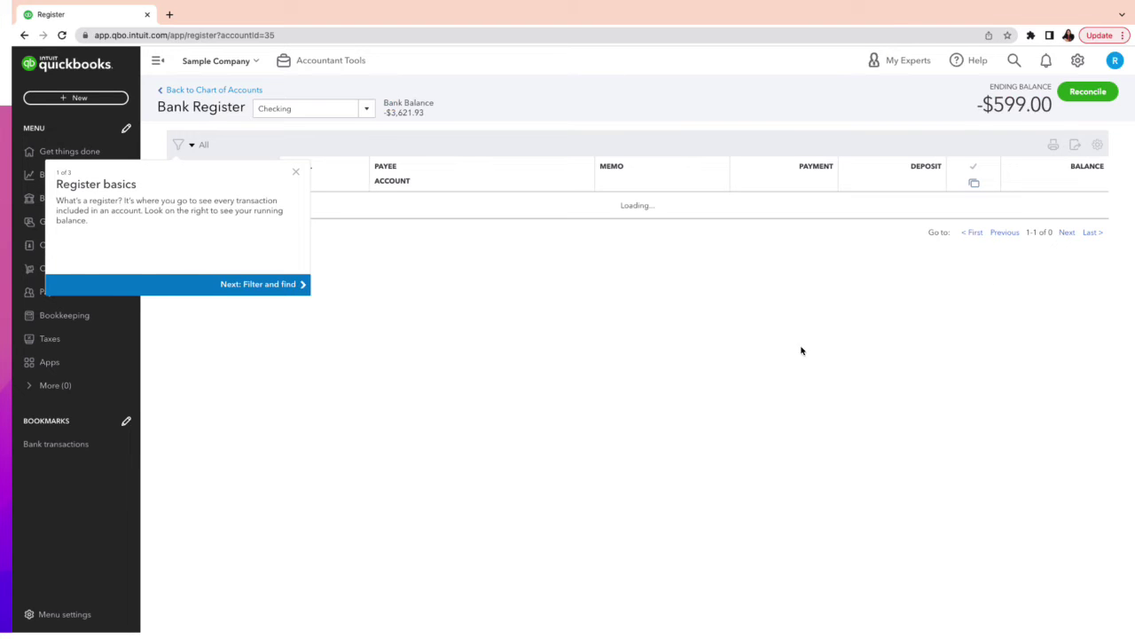
click(295, 171)
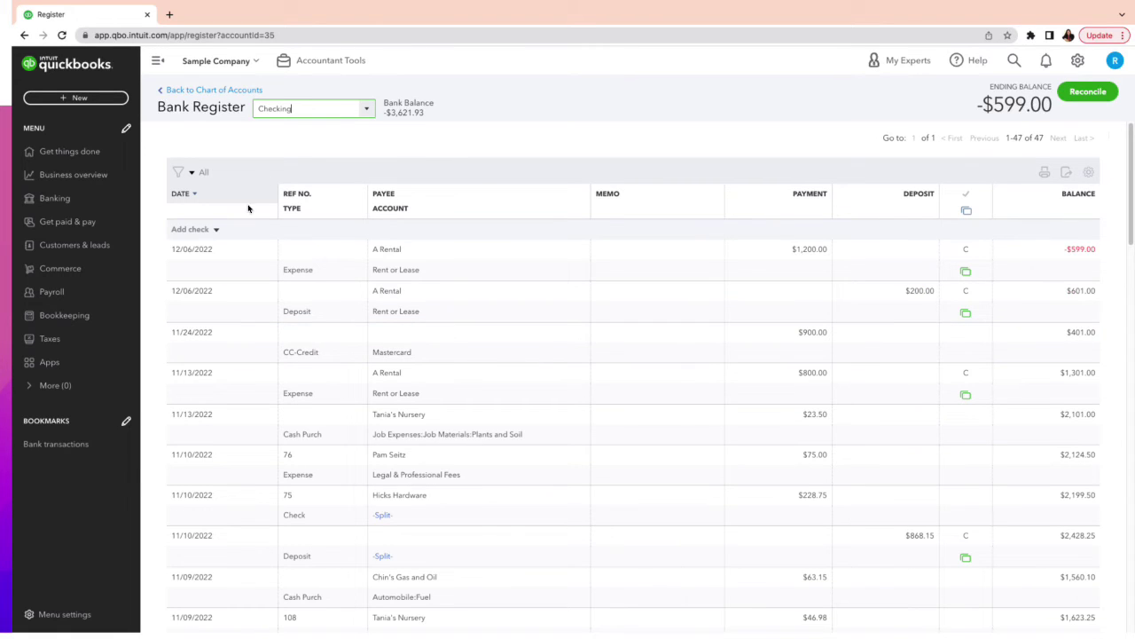
- Filter the Checking register by the reconcile status No Status and look through the filtered transactions
click(194, 176)
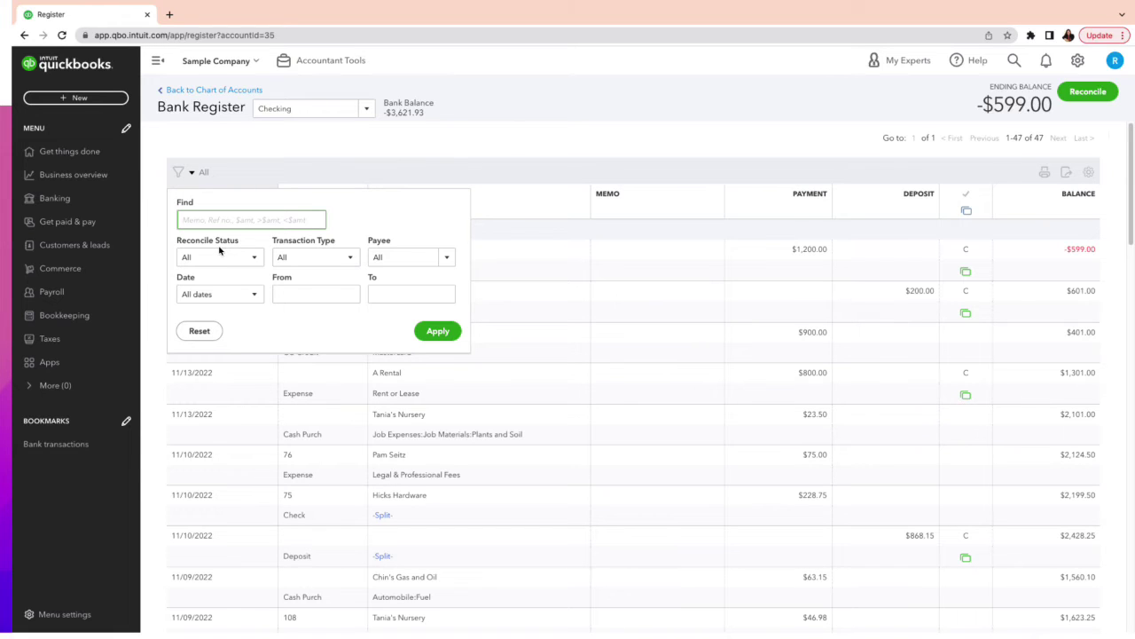
click(254, 259)
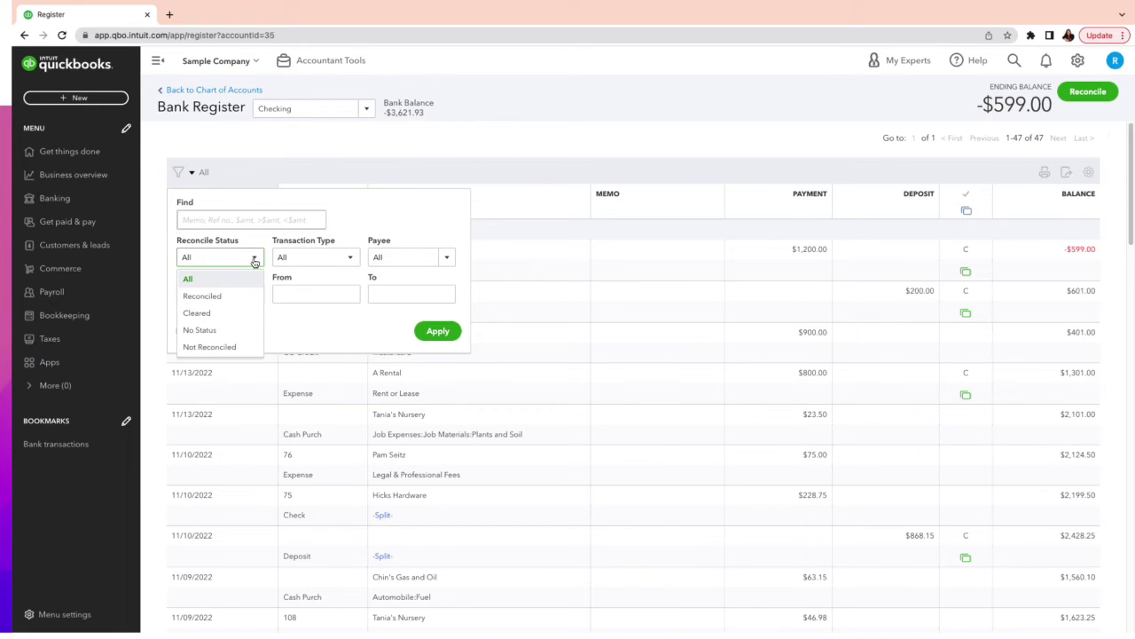
click(210, 334)
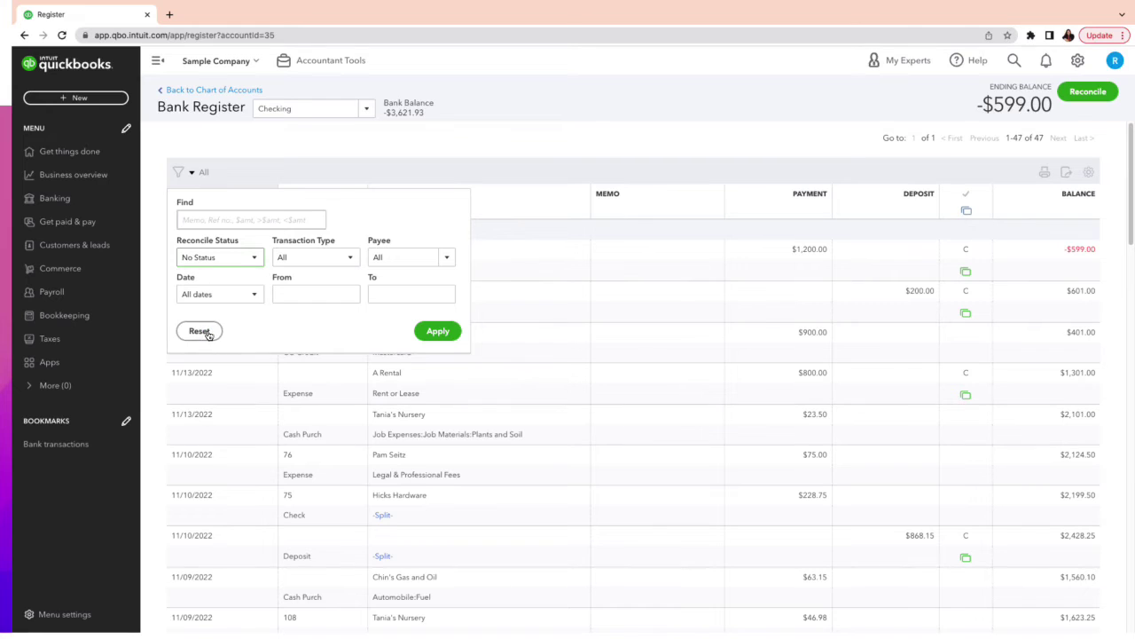
click(430, 332)
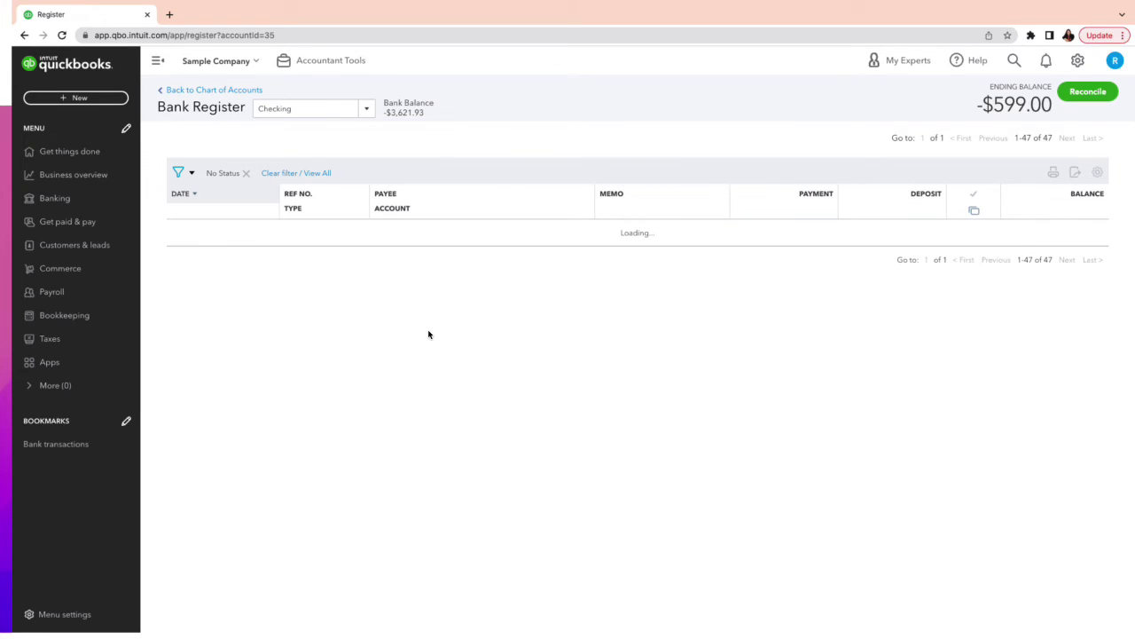
scroll(512, 366, down, 1)
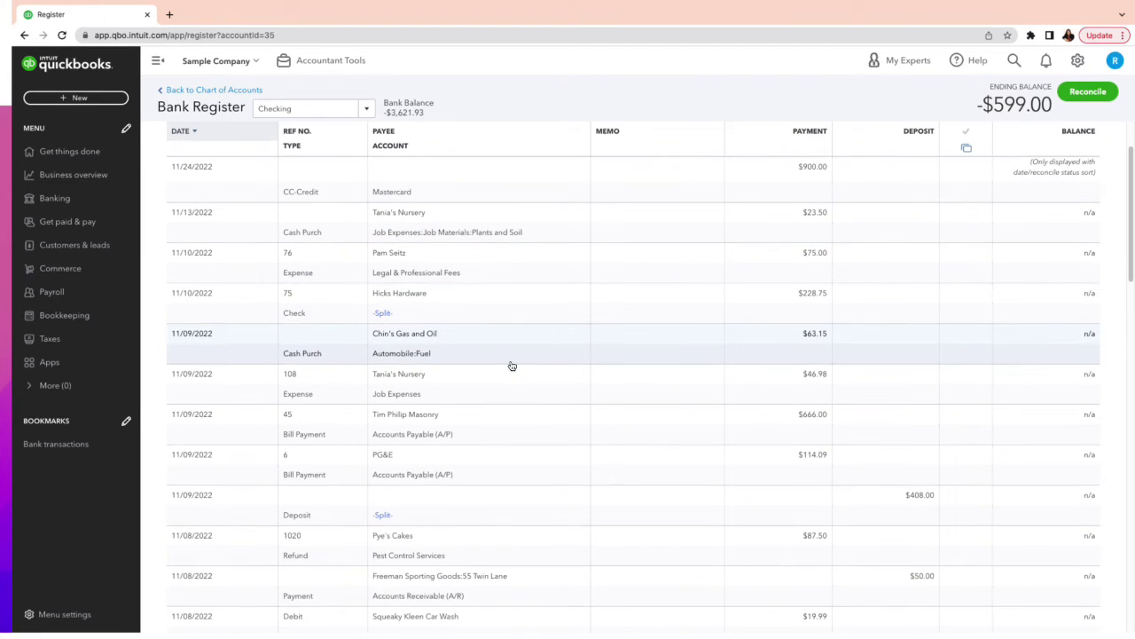
scroll(512, 366, down, 5)
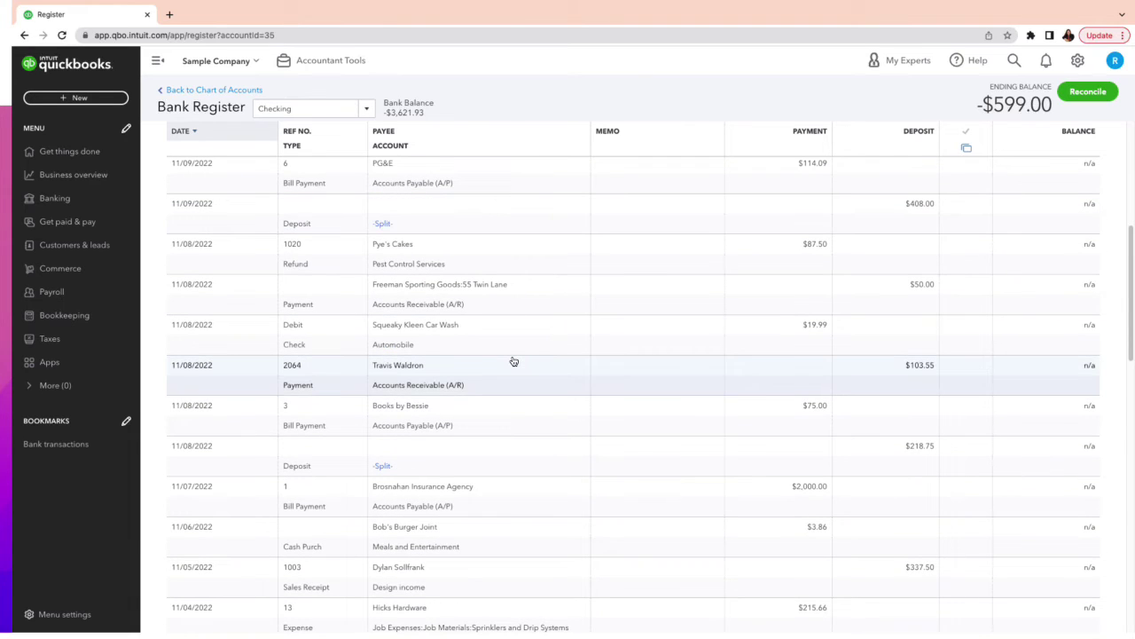
scroll(513, 361, up, 6)
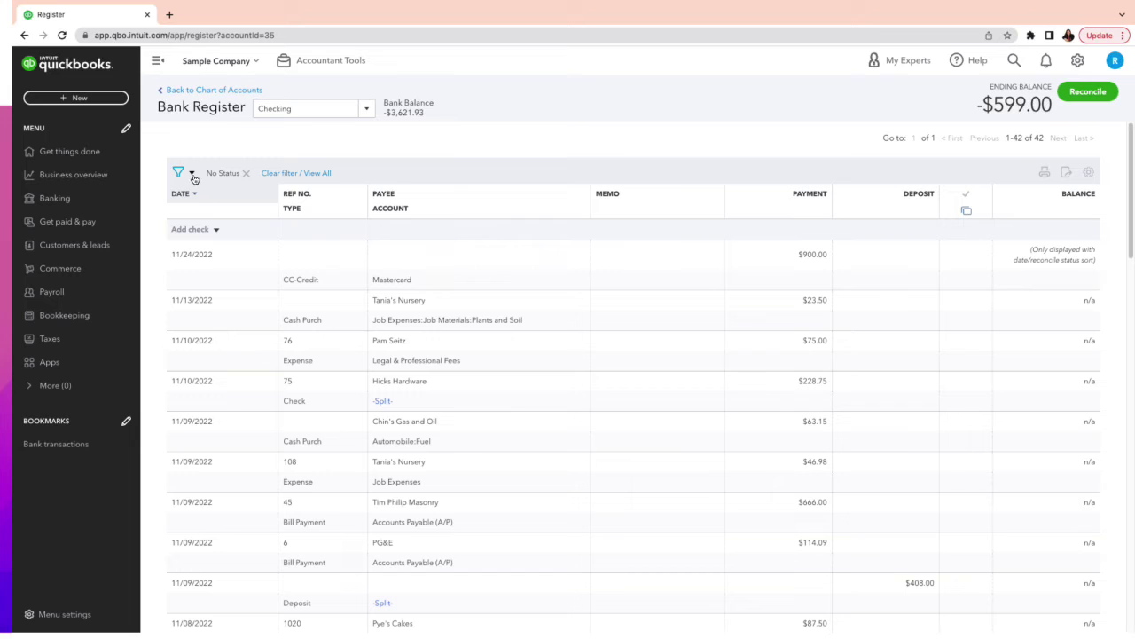
- Sort the filtered register by date with the oldest transactions first
click(192, 174)
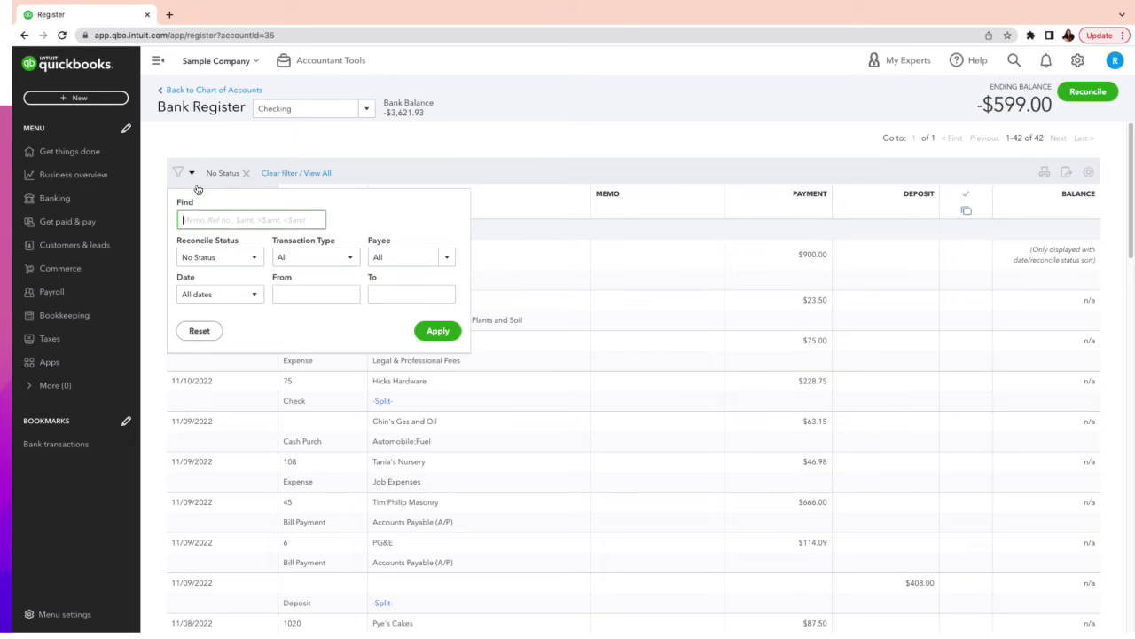
click(245, 259)
click(421, 167)
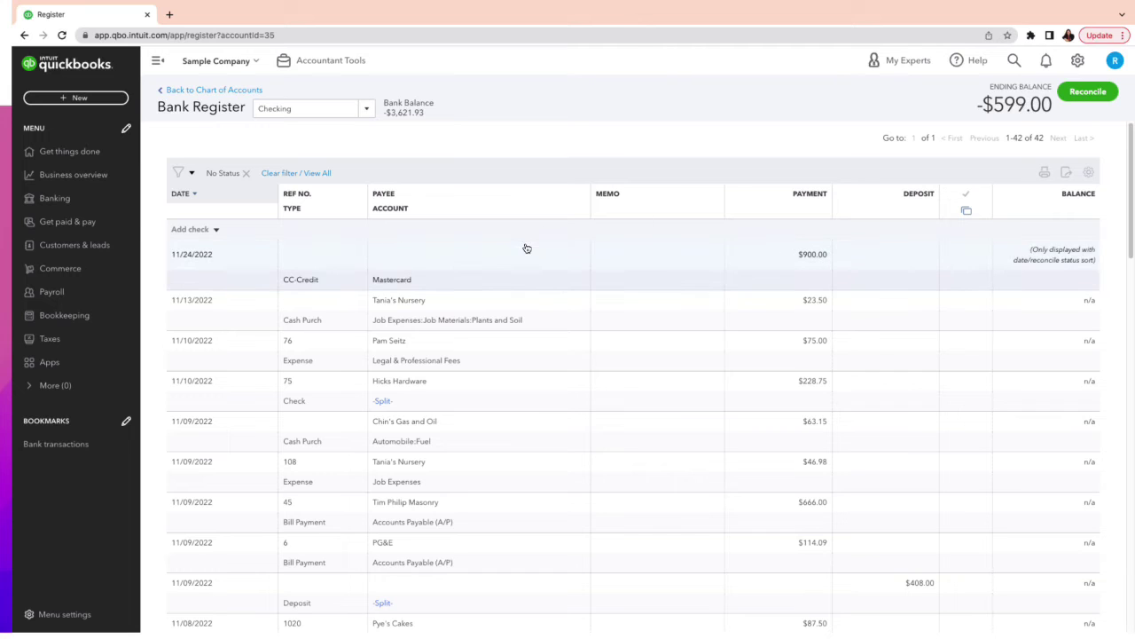
click(197, 195)
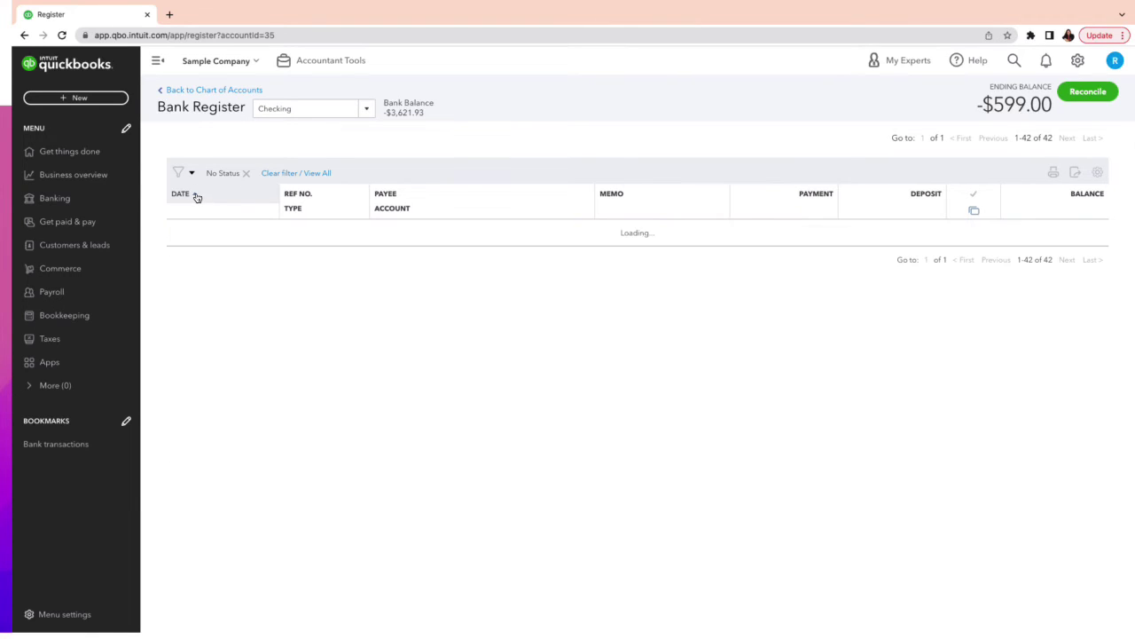
click(193, 174)
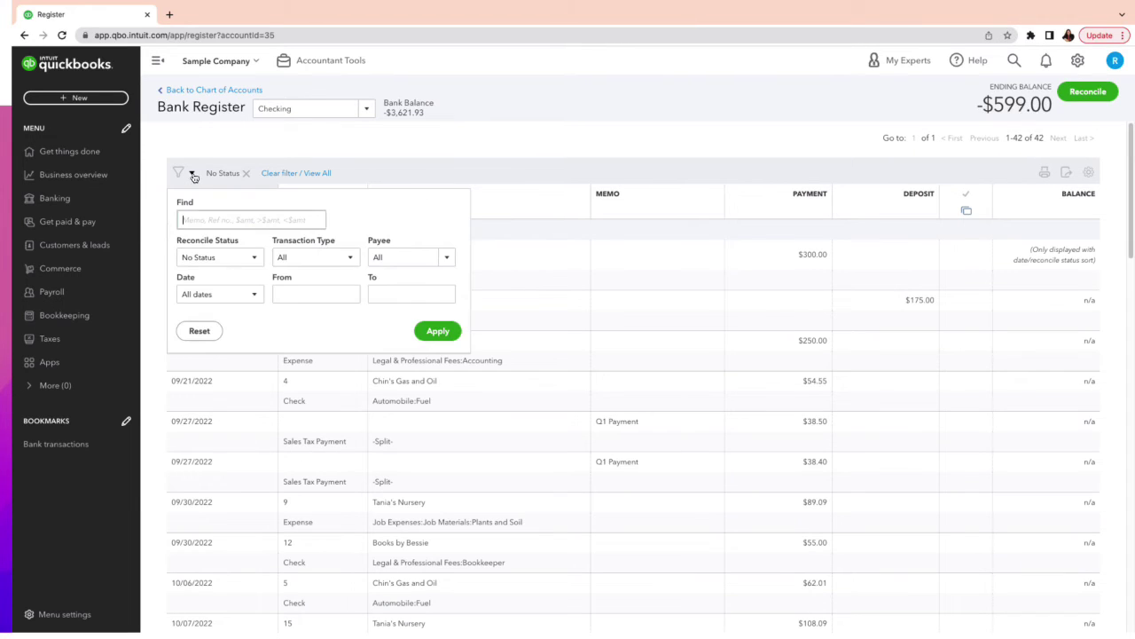
click(255, 258)
click(189, 280)
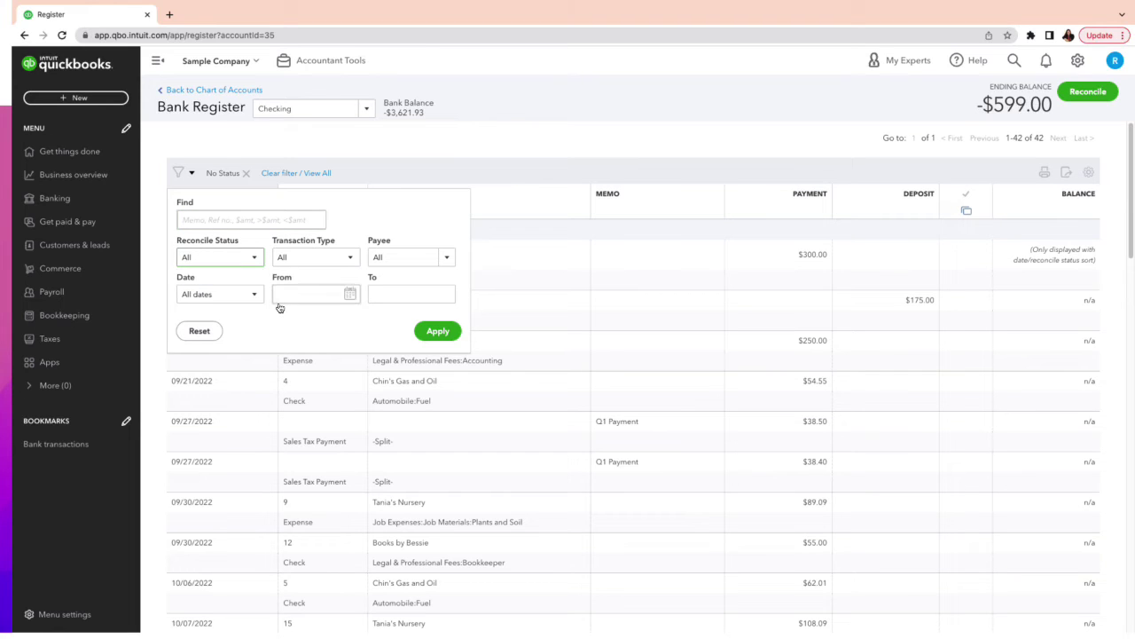
click(401, 158)
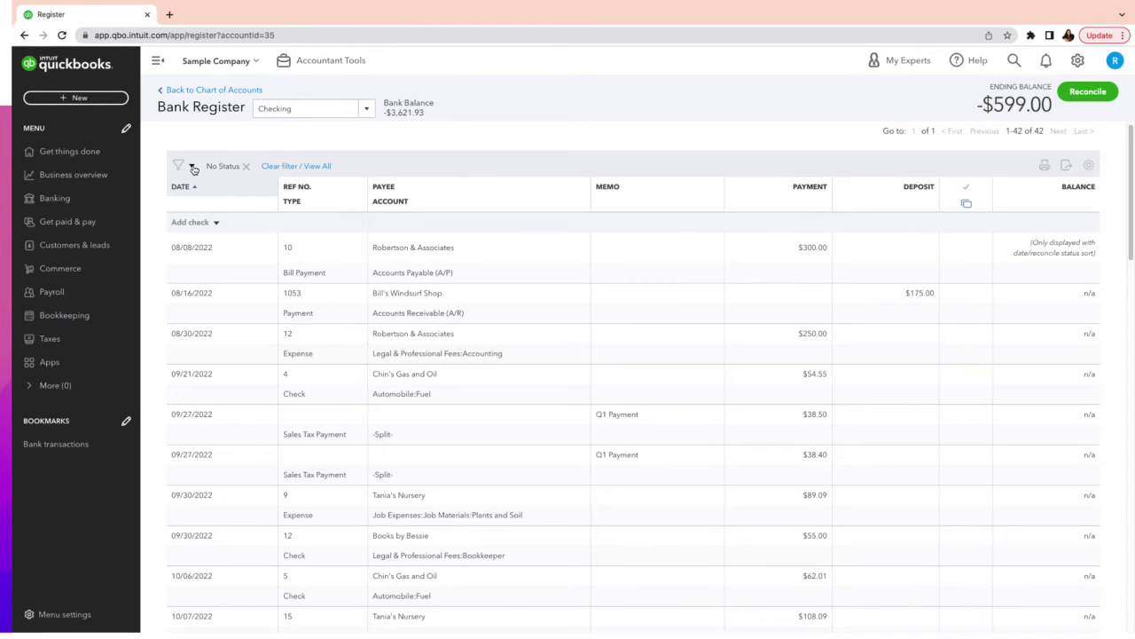
- Set the start date of the Checking register's filter to 08/08/2022
click(193, 167)
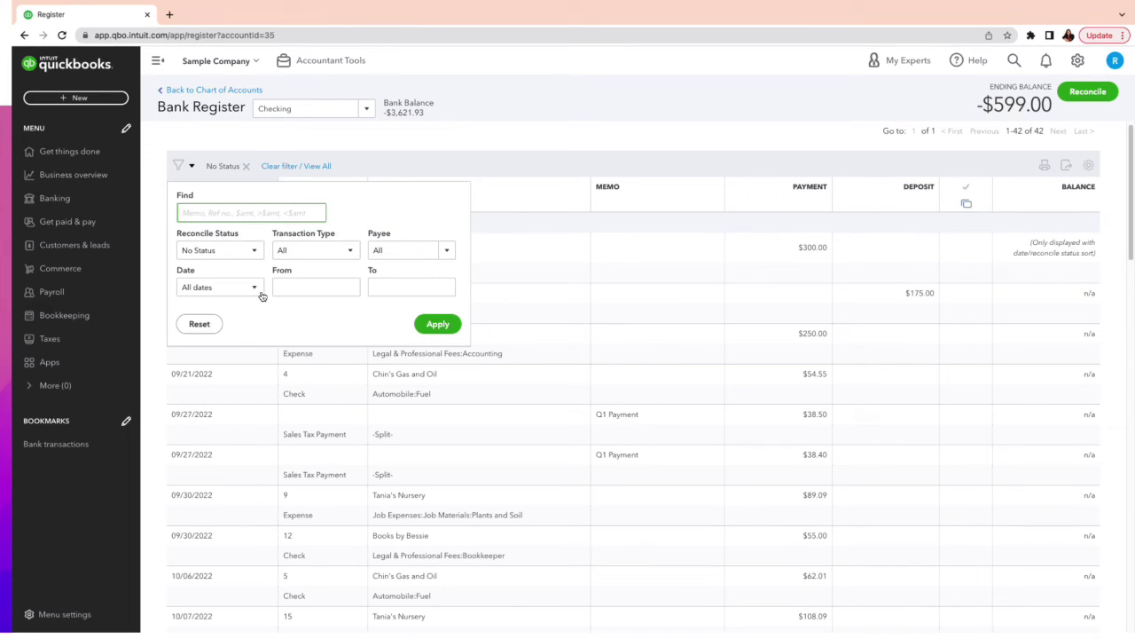
click(350, 286)
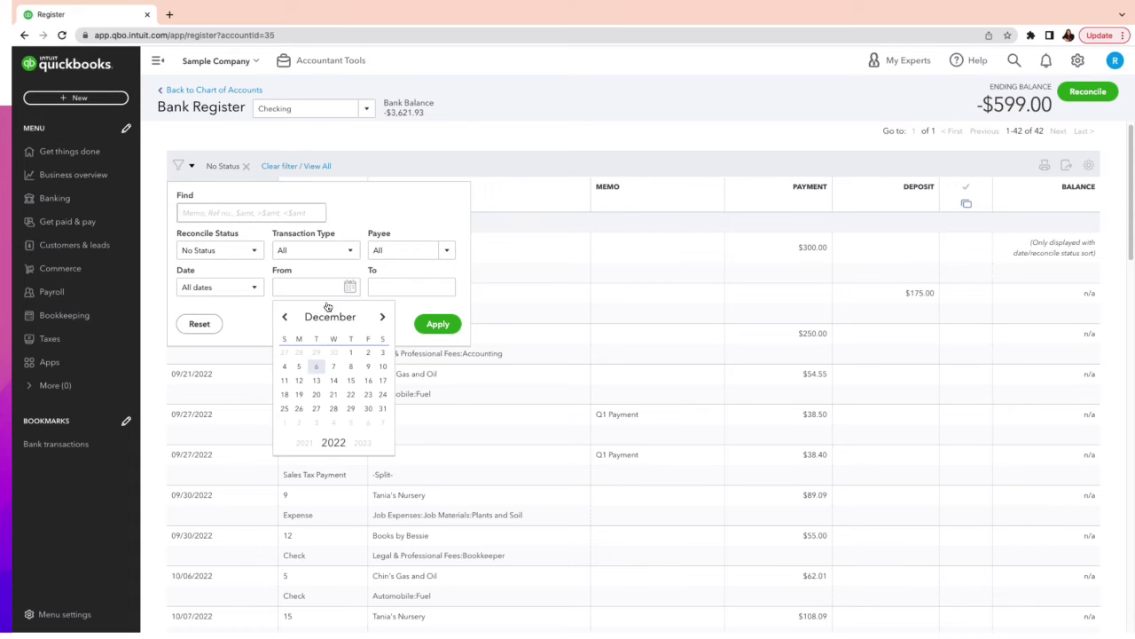
click(288, 317)
click(288, 318)
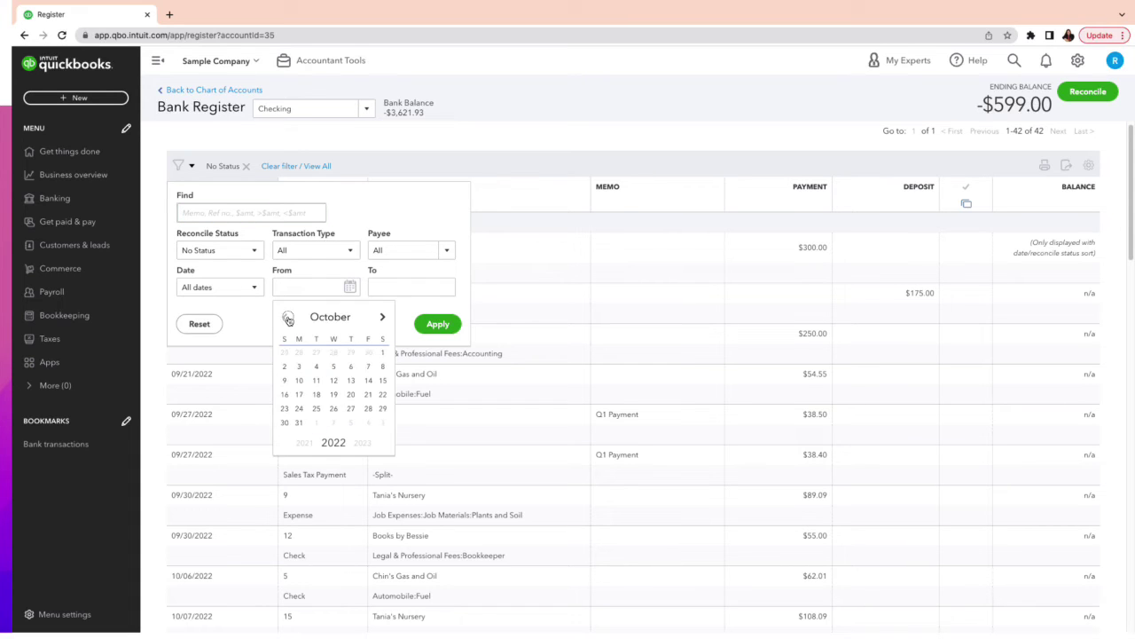
click(287, 318)
click(288, 317)
click(287, 318)
click(286, 317)
click(383, 317)
click(382, 317)
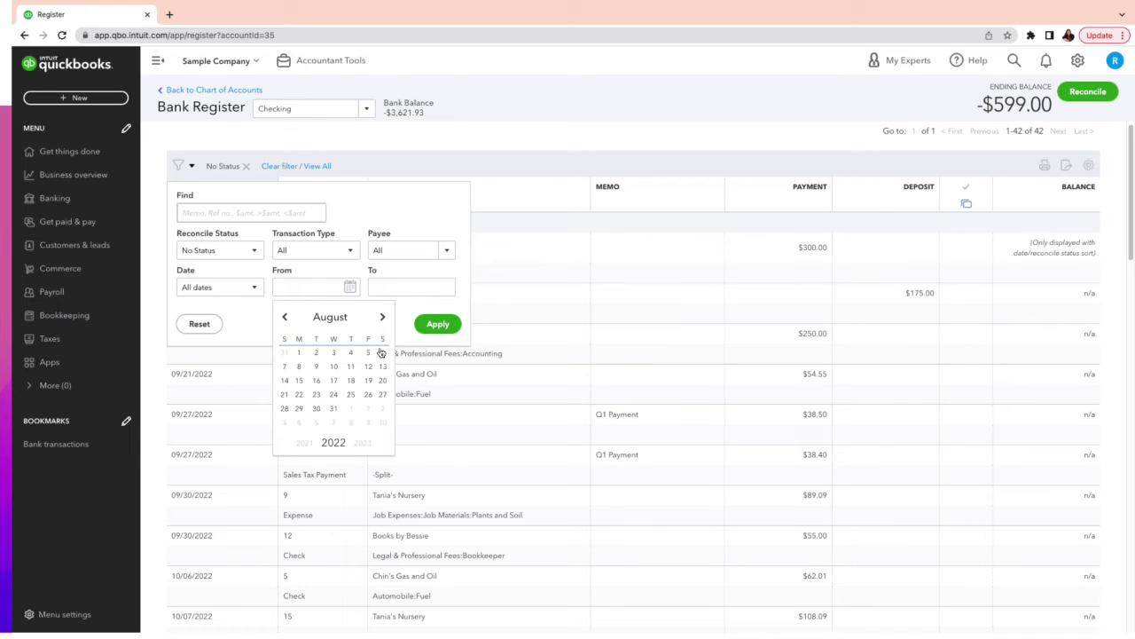
click(299, 366)
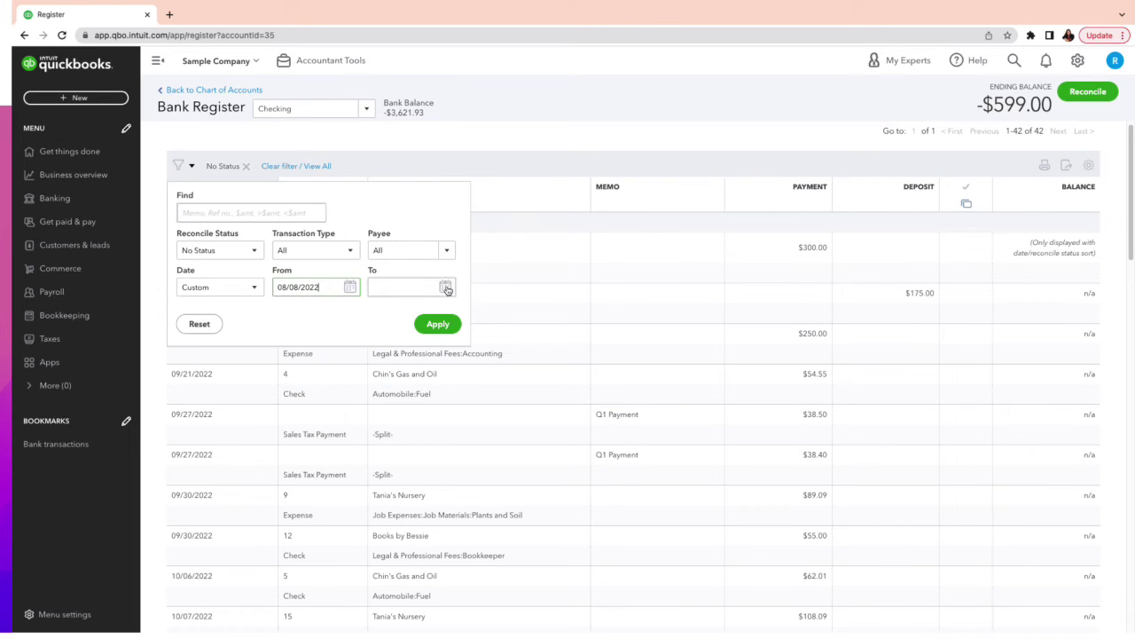
- Set the filter's end date to 08/08/2022 and its reconcile status to All, and apply the filter
click(446, 288)
click(382, 317)
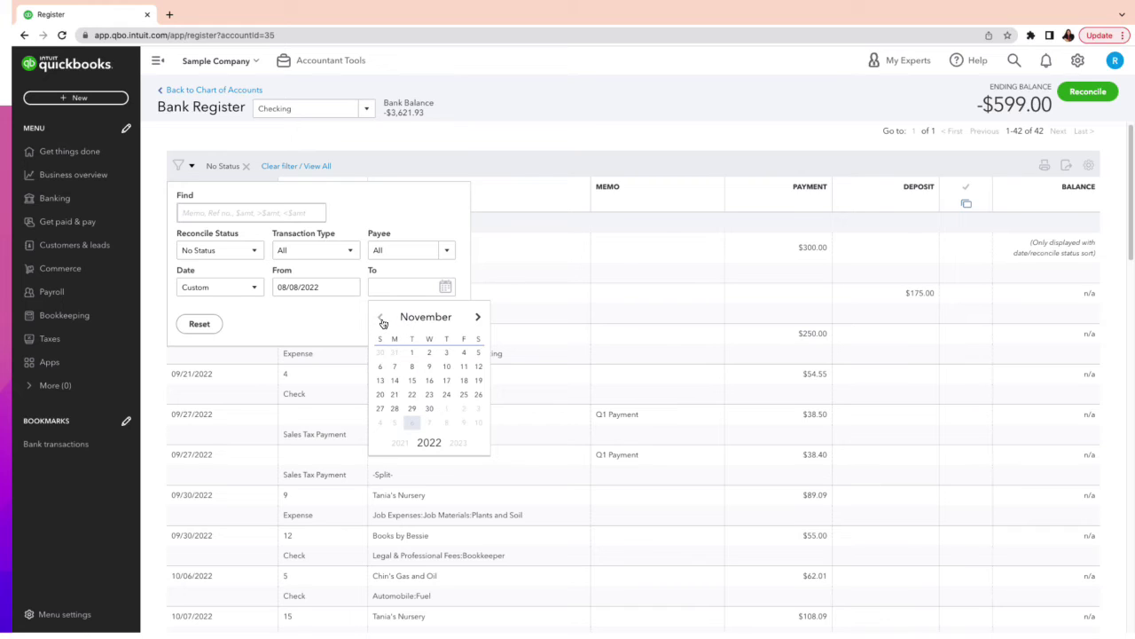
click(382, 318)
click(382, 317)
click(381, 318)
click(395, 366)
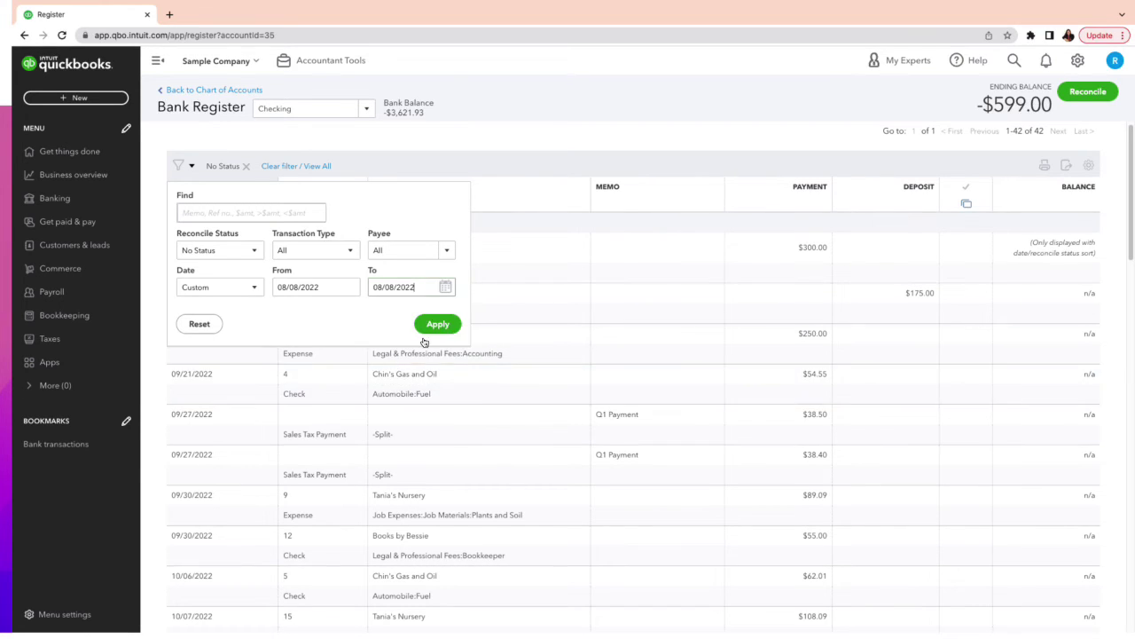
click(251, 253)
click(199, 275)
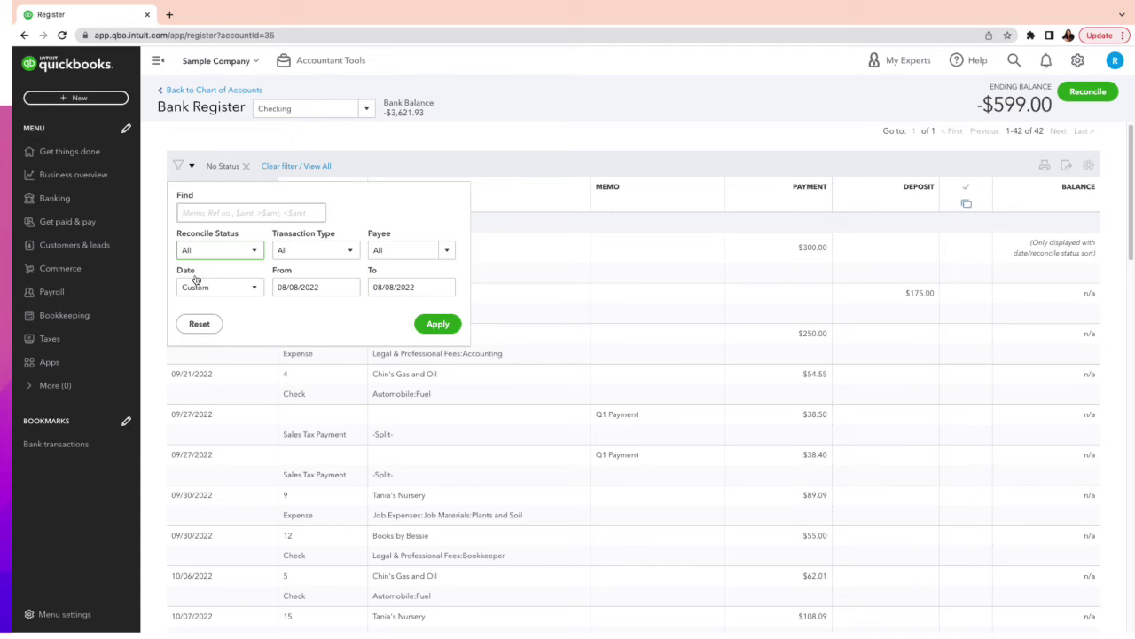
click(435, 324)
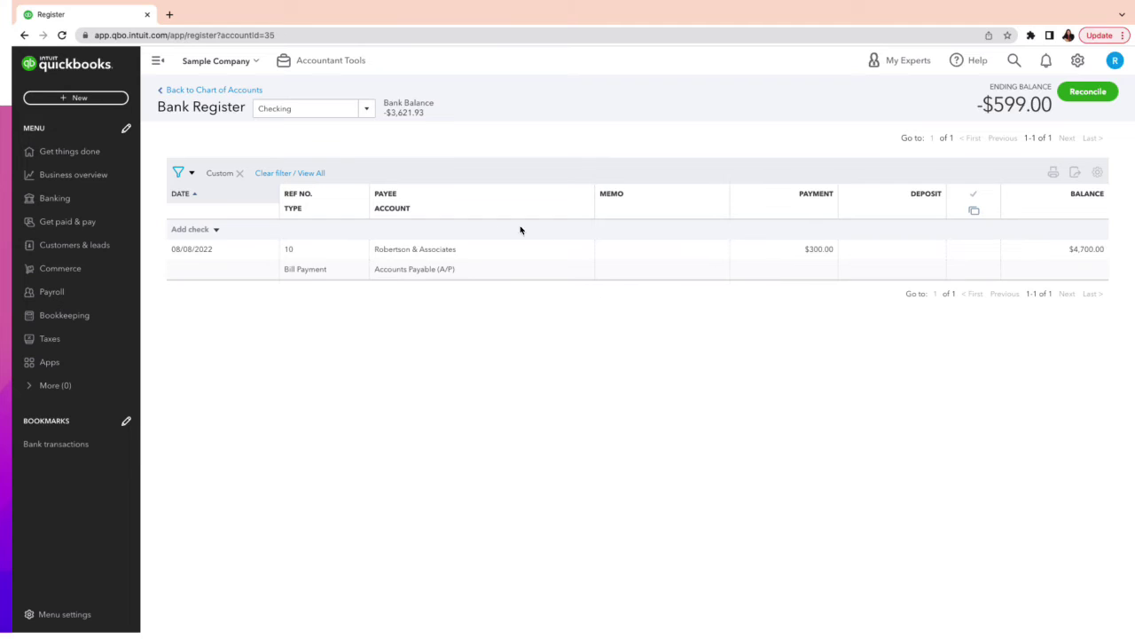
- Widen the register's custom date filter to 08/07/2022 through 08/11/2022 and apply it
click(192, 173)
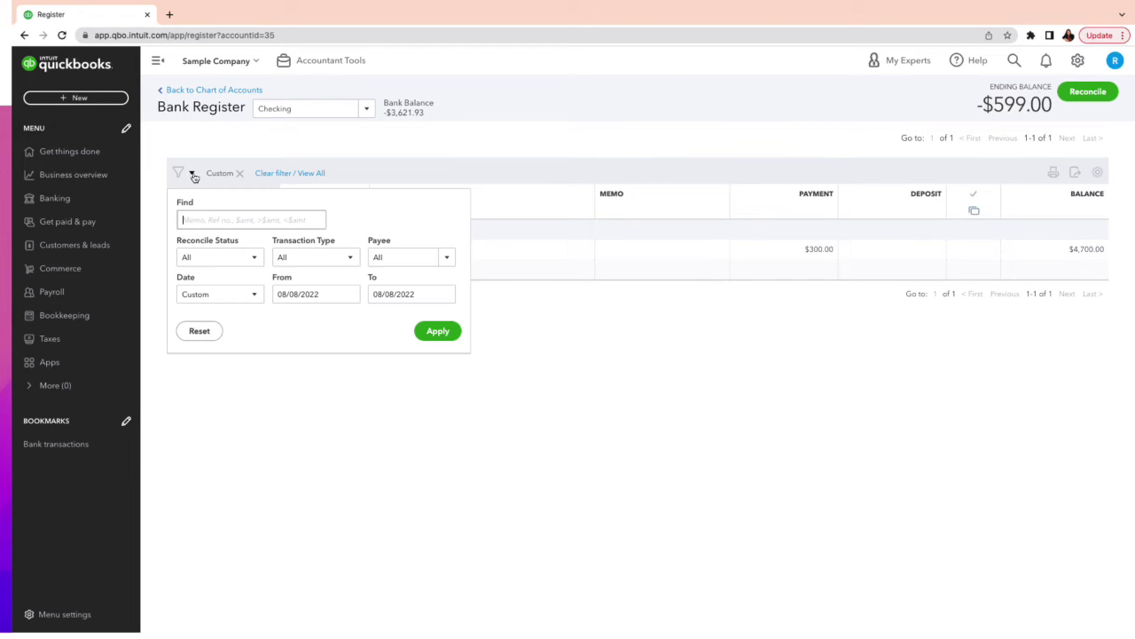
click(447, 294)
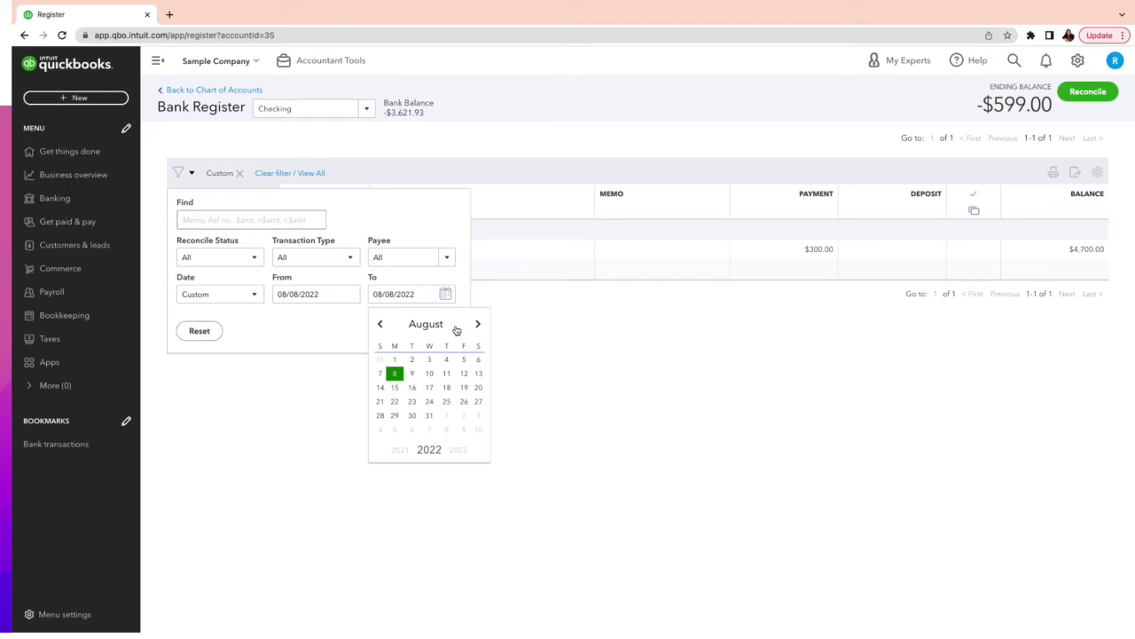
click(447, 373)
click(348, 295)
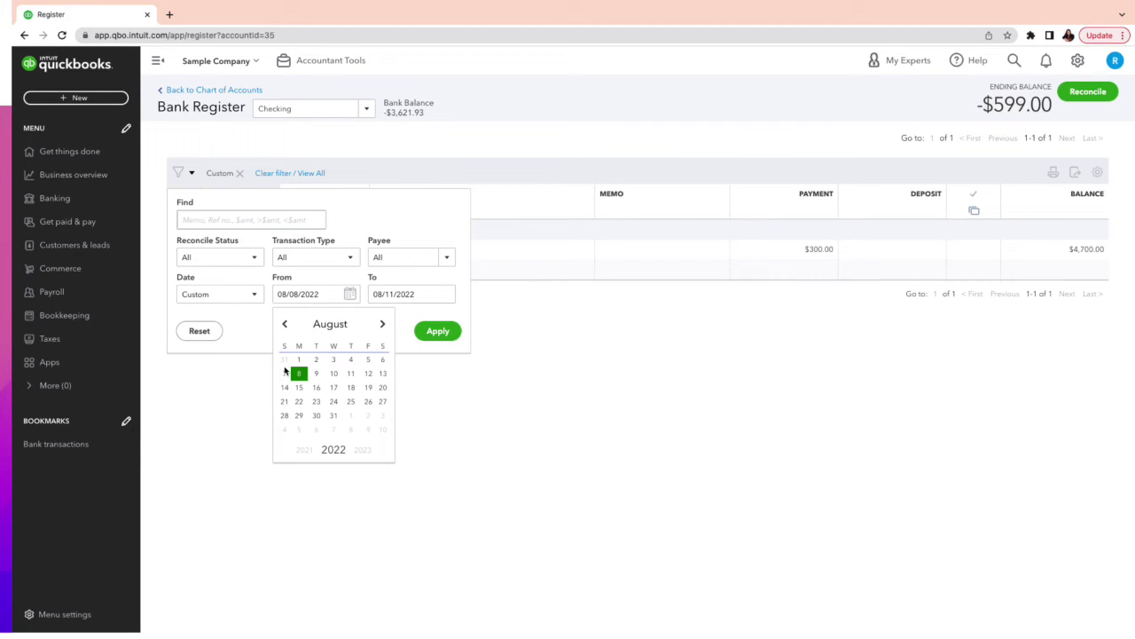
click(287, 373)
click(434, 331)
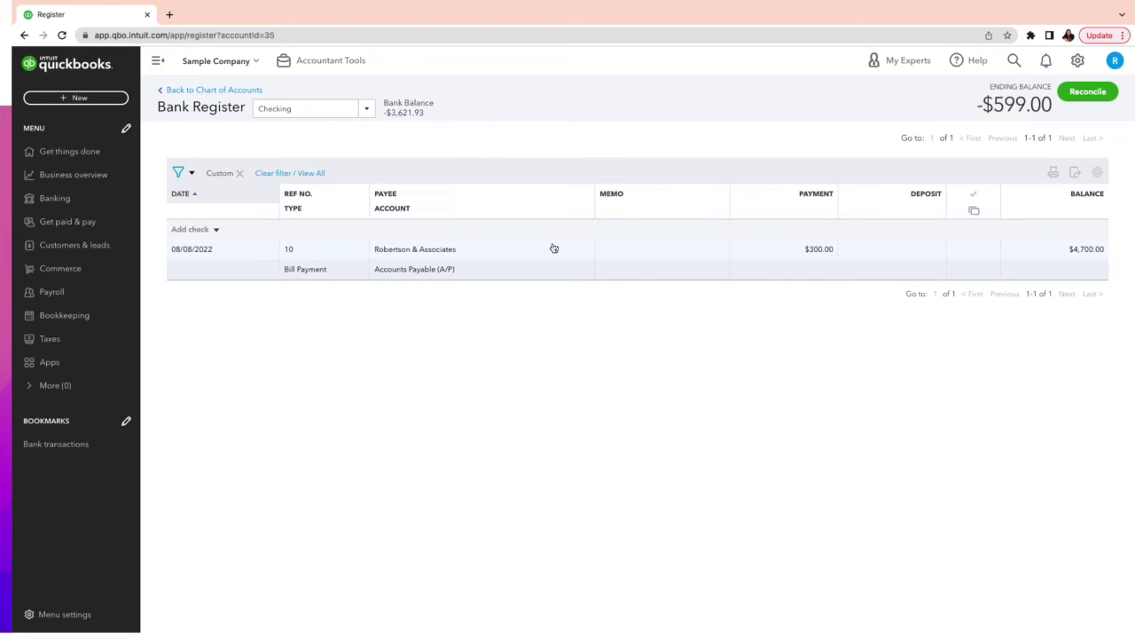
- Clear the custom date filter, apply the filter with all statuses and dates, and look through the whole Checking register
click(239, 175)
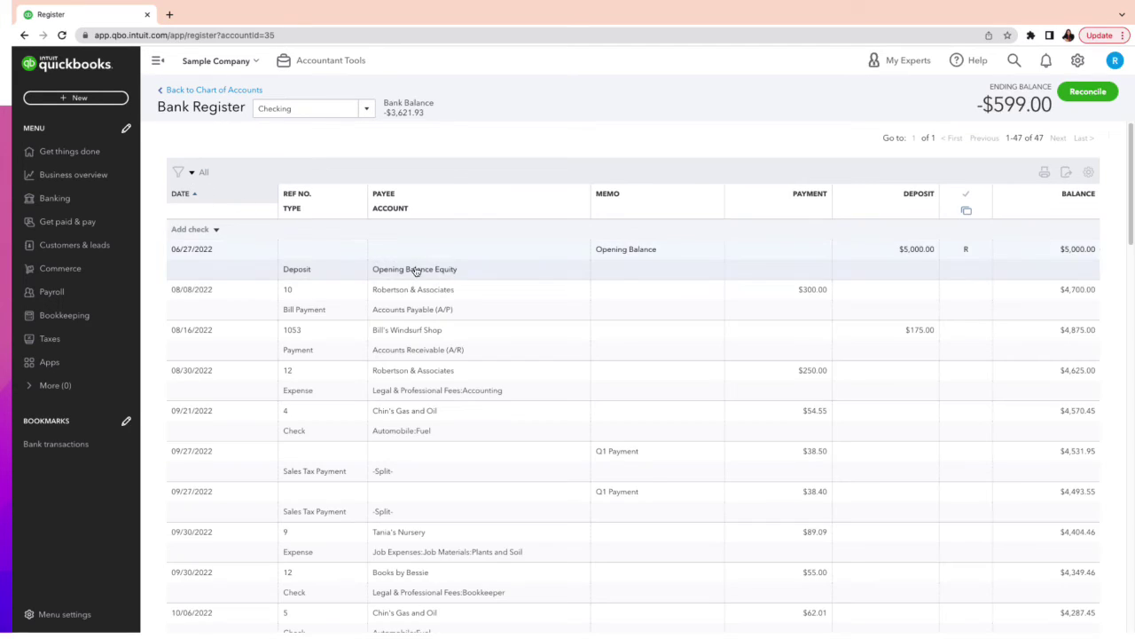
scroll(707, 433, down, 2)
scroll(666, 425, up, 2)
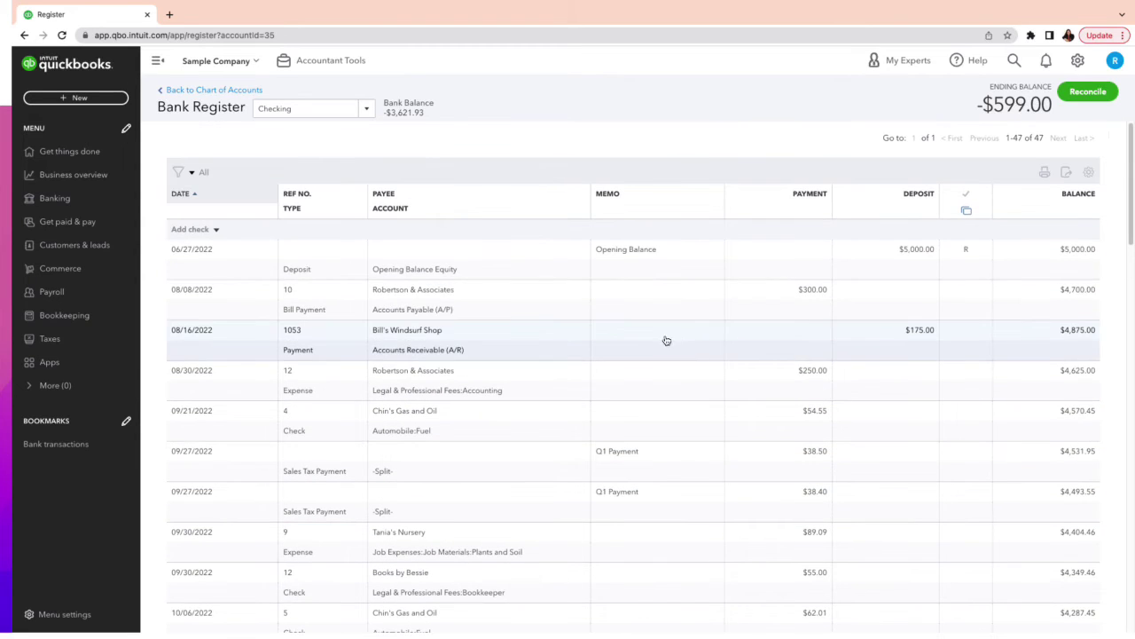
click(192, 174)
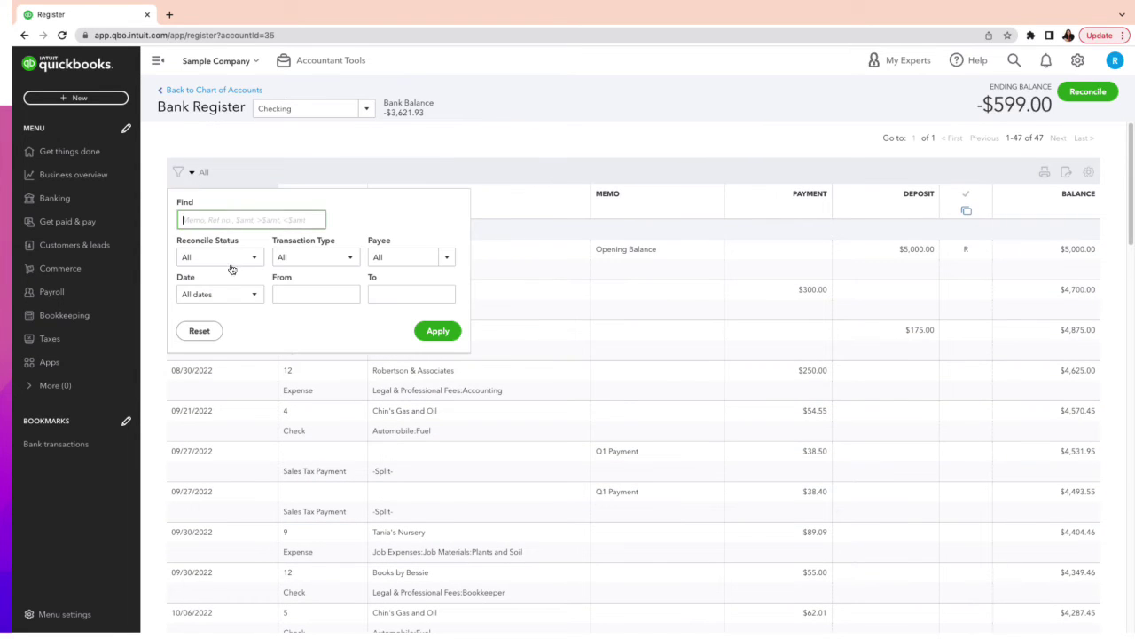
click(436, 331)
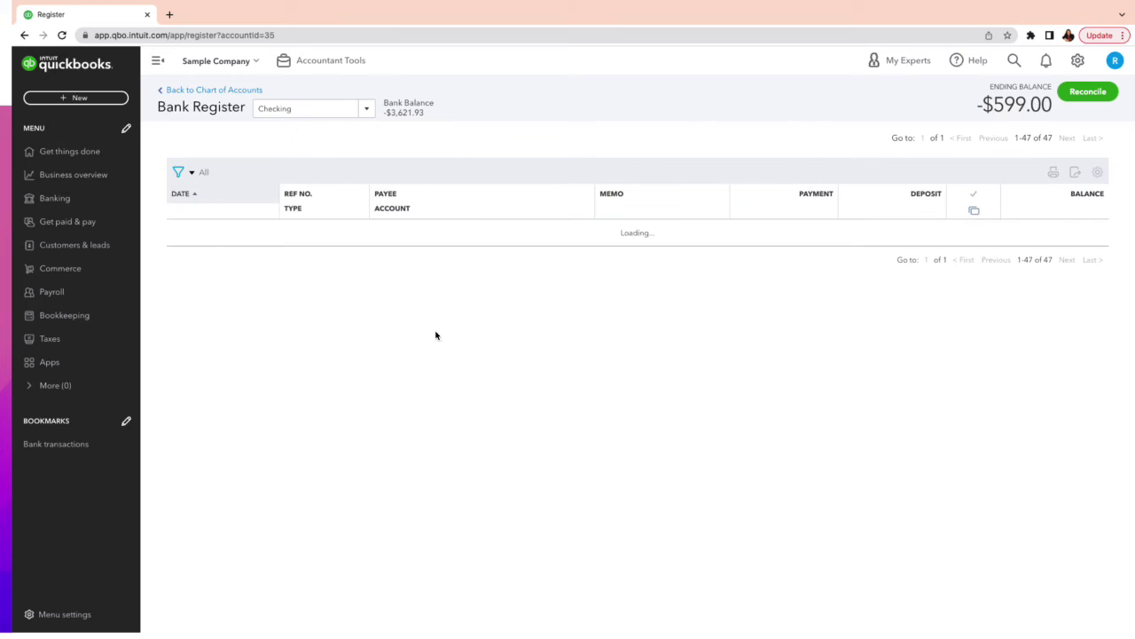
scroll(441, 323, down, 3)
scroll(441, 323, down, 8)
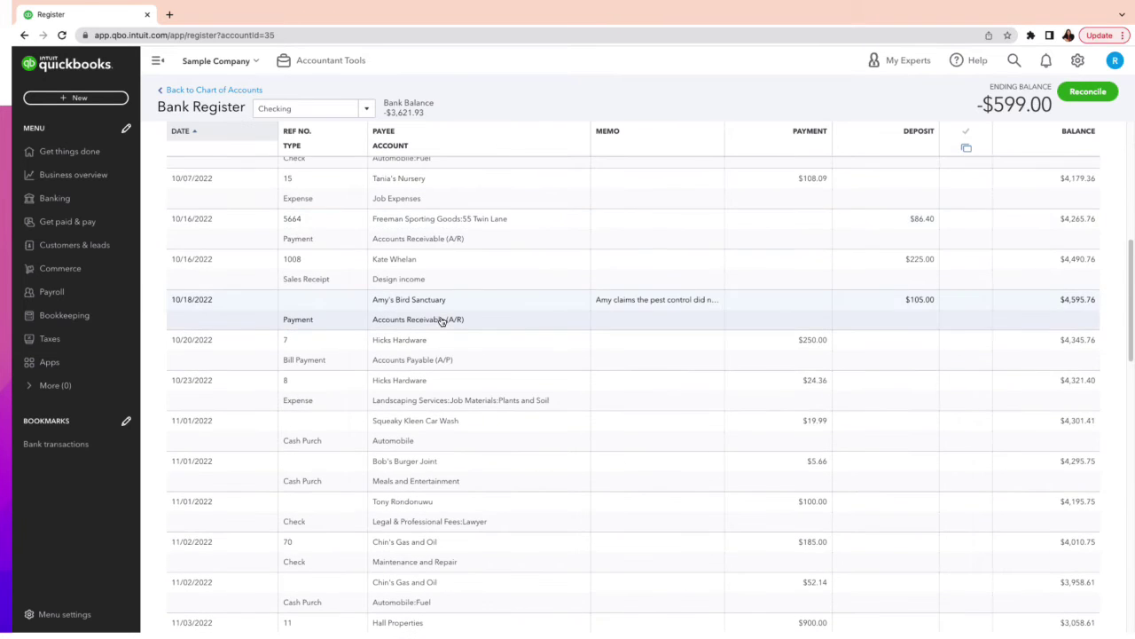
scroll(441, 321, down, 2)
scroll(441, 319, up, 12)
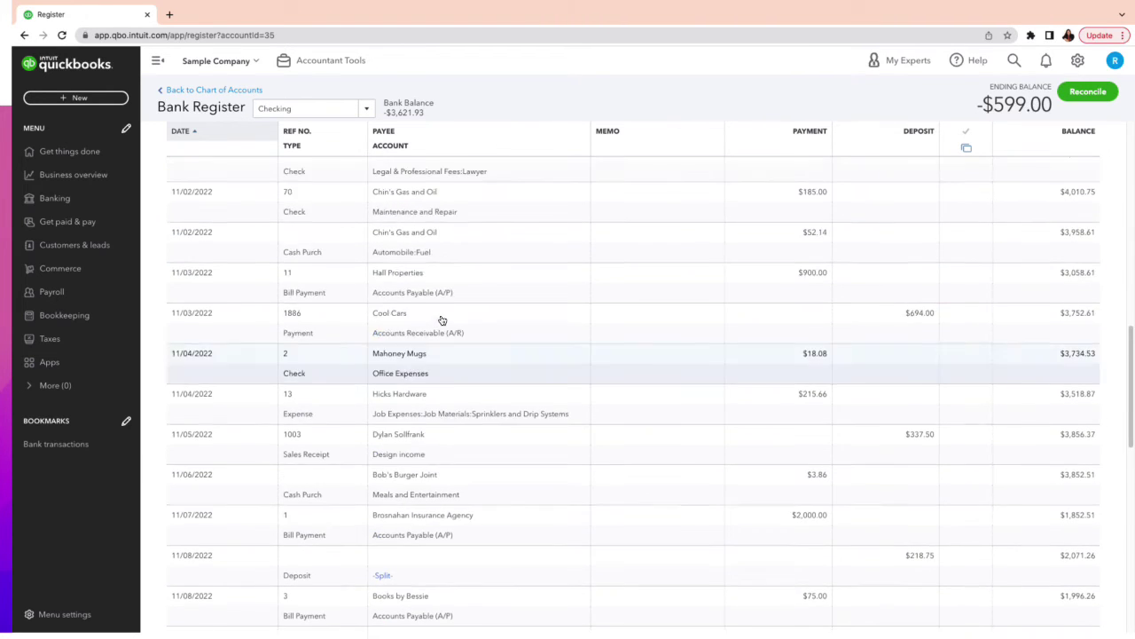
- View the Savings account's register, look through the other available accounts, and return to the Checking register
click(366, 109)
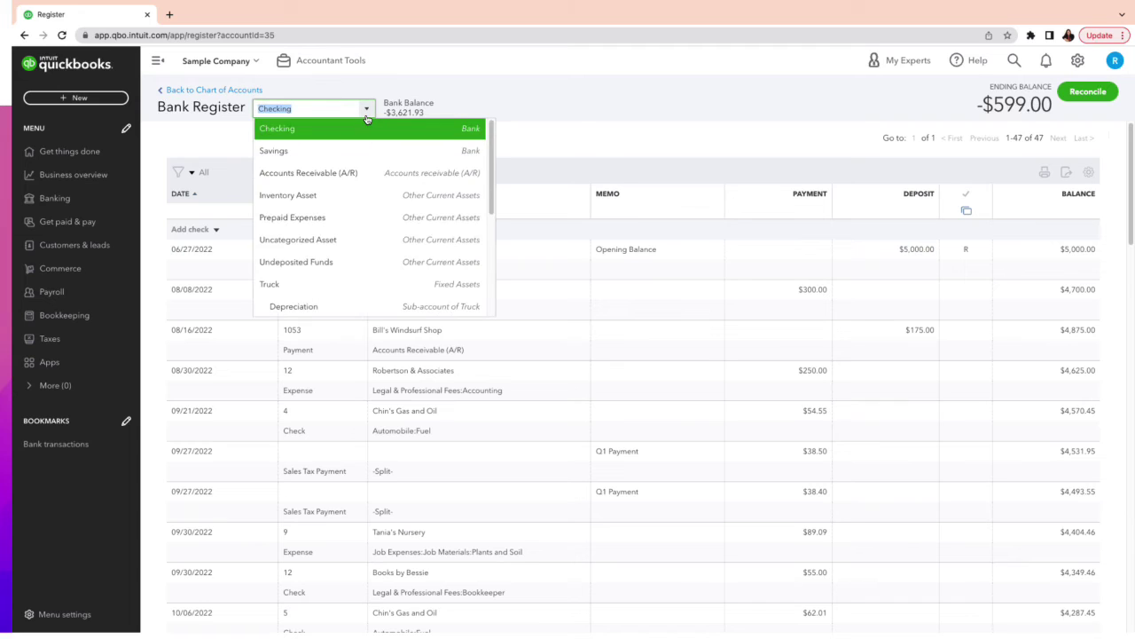
click(312, 155)
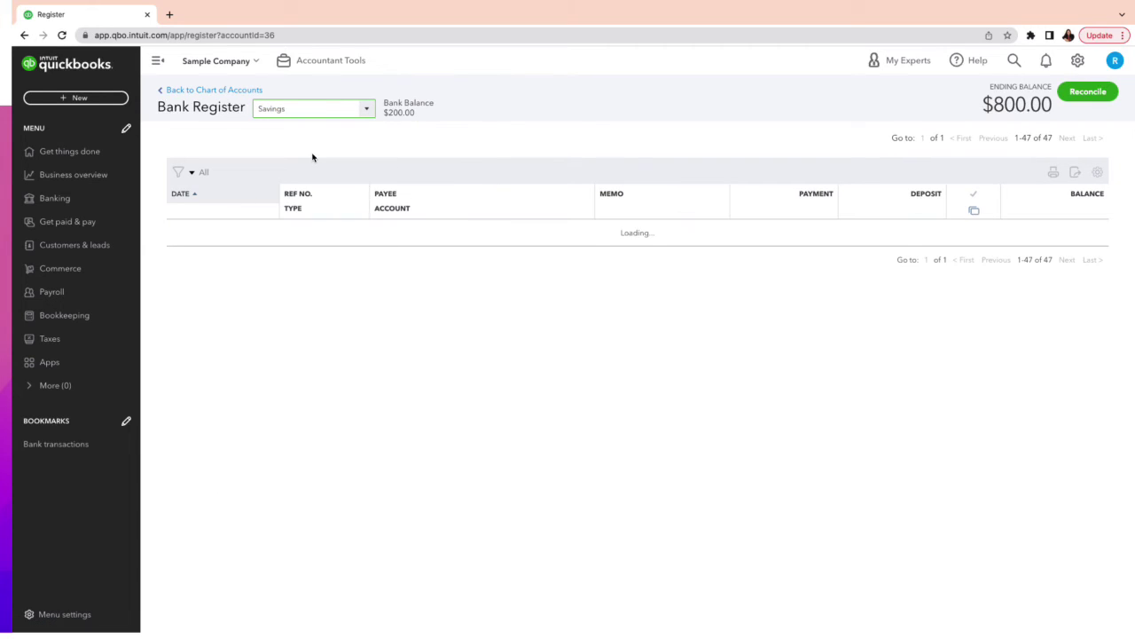
click(362, 110)
scroll(306, 196, down, 3)
scroll(307, 195, up, 3)
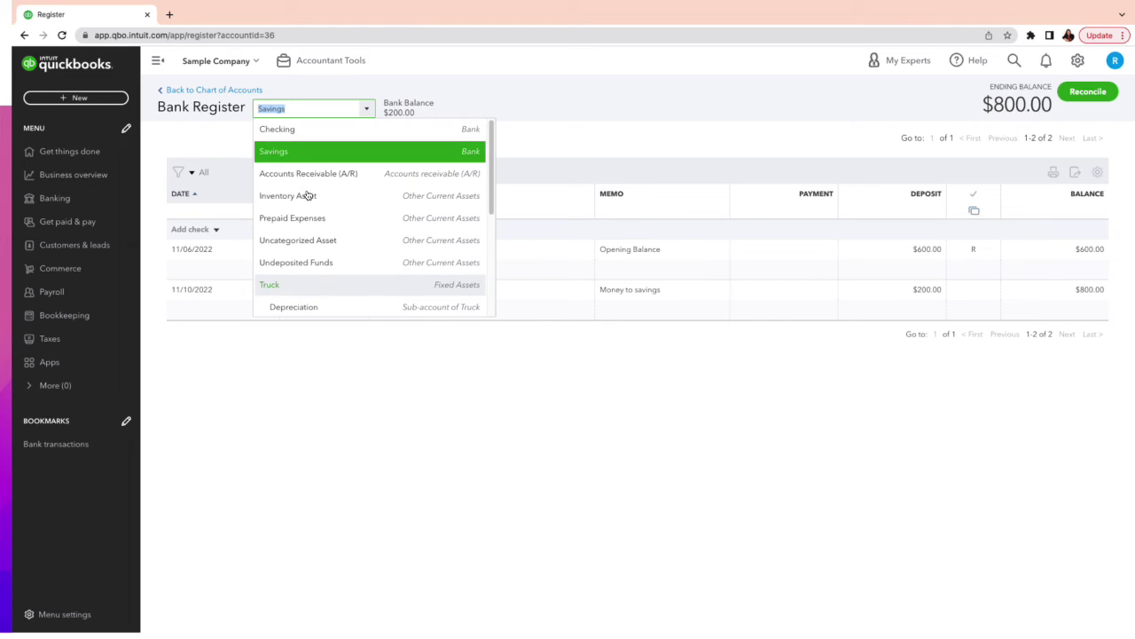
click(279, 129)
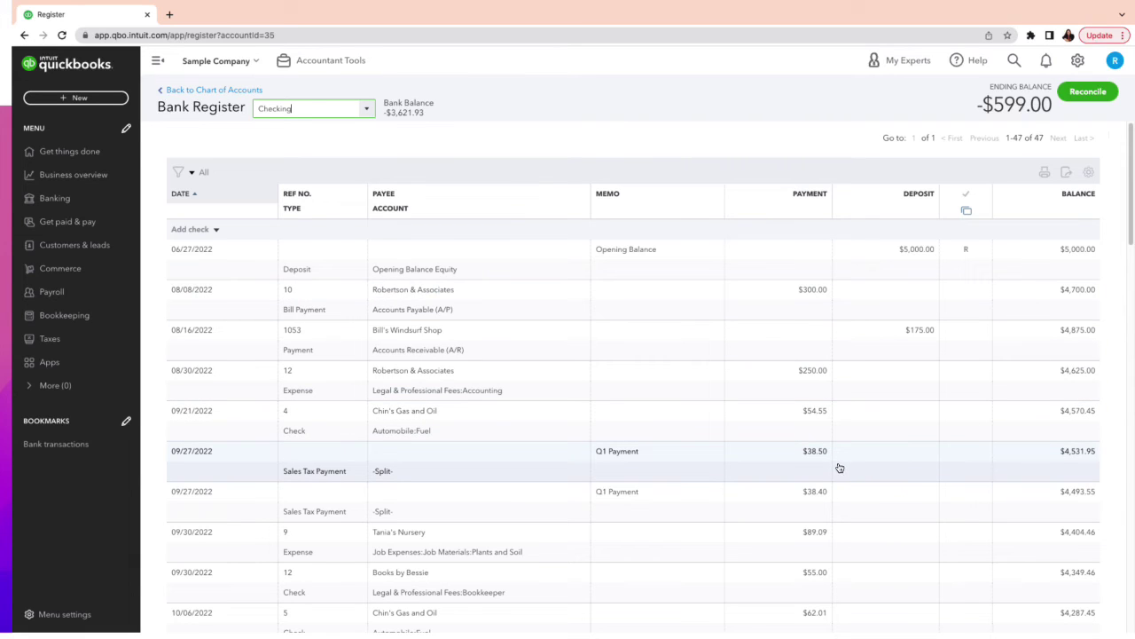
- Sort the Checking register by payment amount, view the full form of the 11/08/2022 Squeaky Kleen Car Wash check, and close it
click(823, 197)
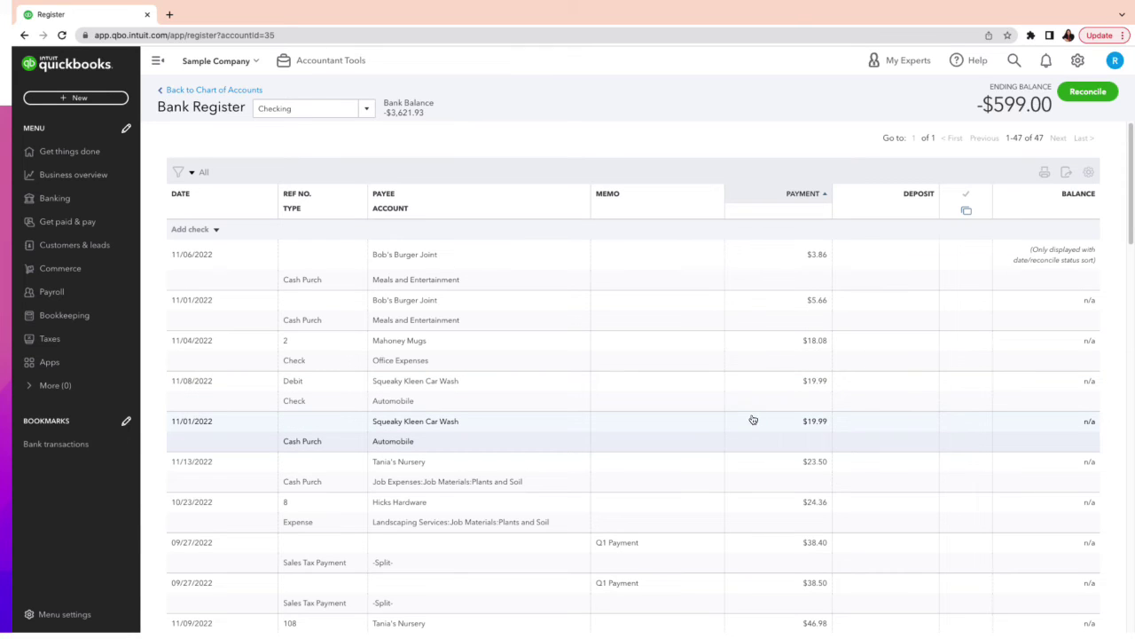
click(818, 384)
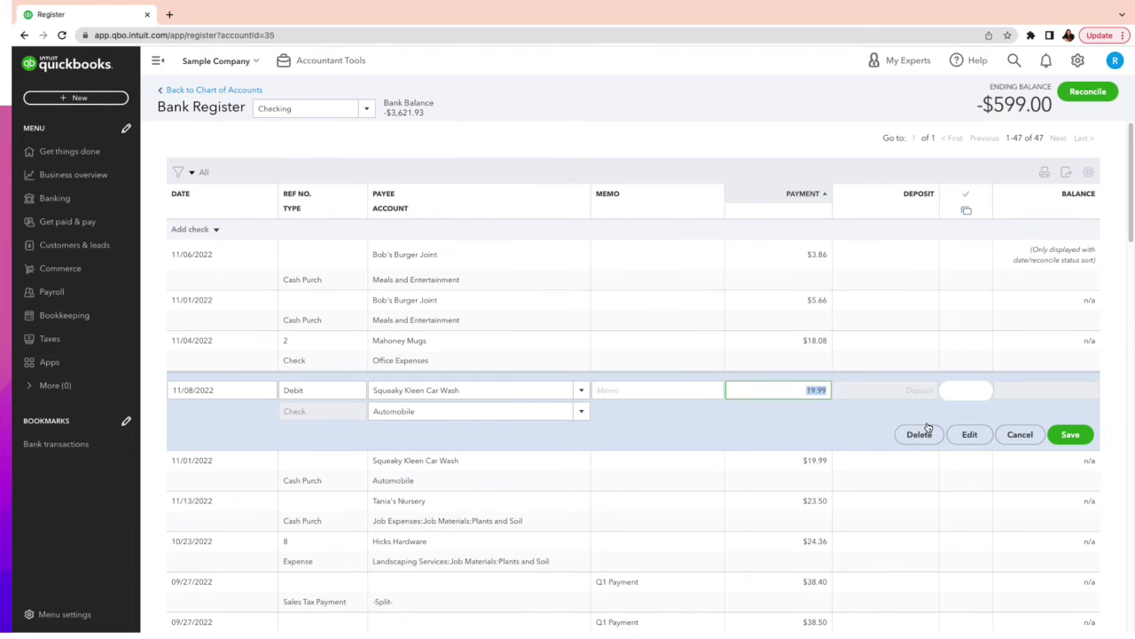
click(969, 434)
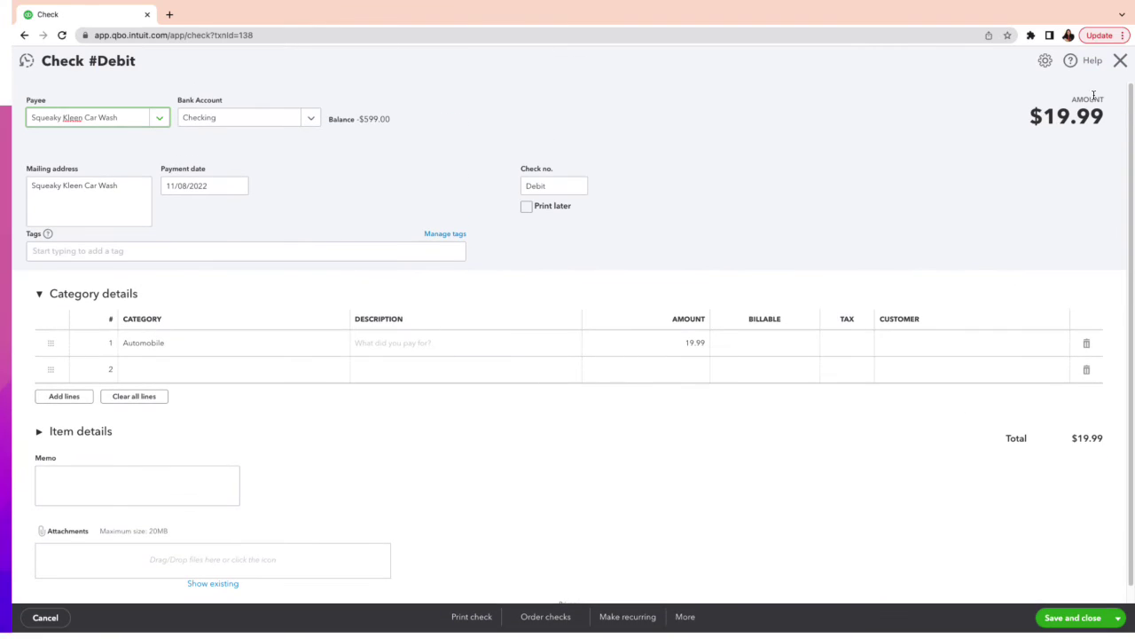
click(1121, 61)
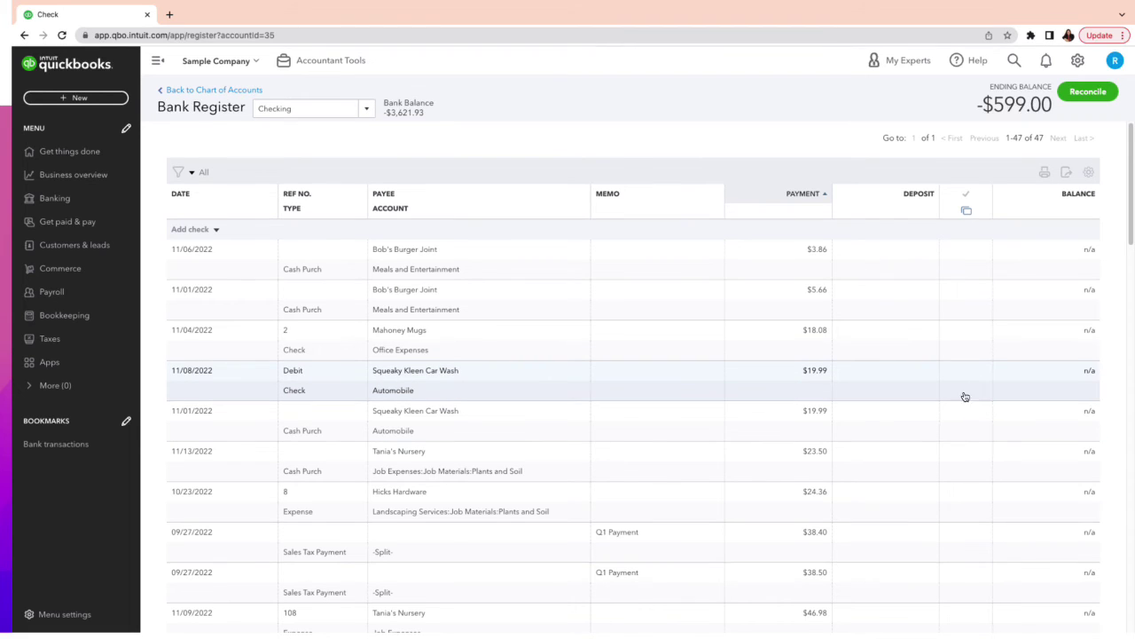
- Reopen the 11/08/2022 Squeaky Kleen Car Wash check, view its additional actions such as Void and Audit history, and close it
click(825, 373)
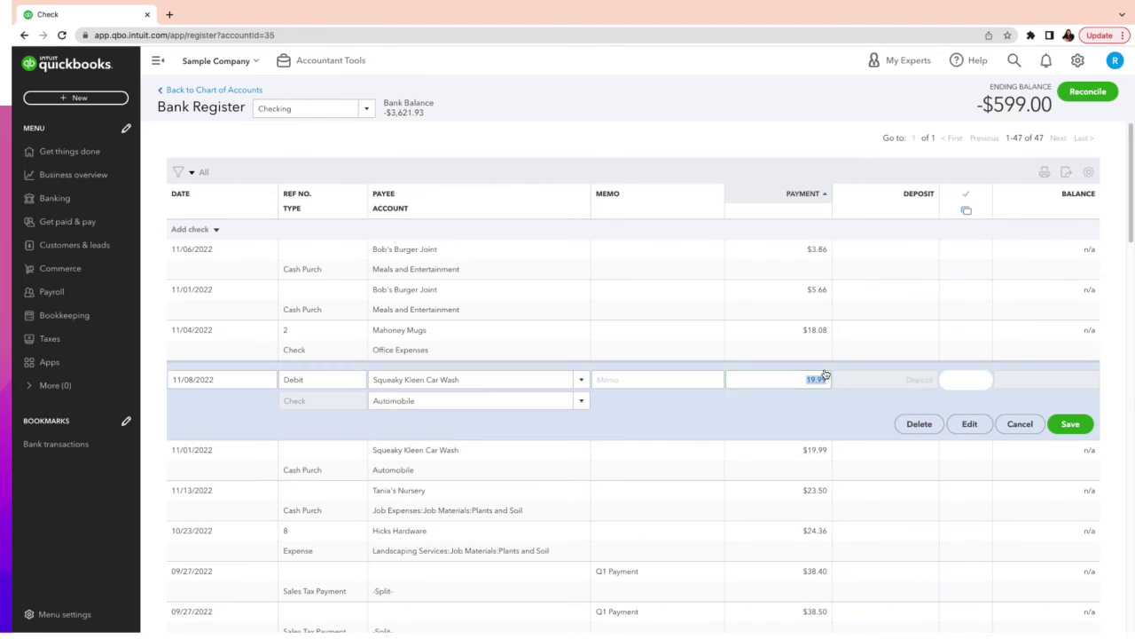
click(969, 424)
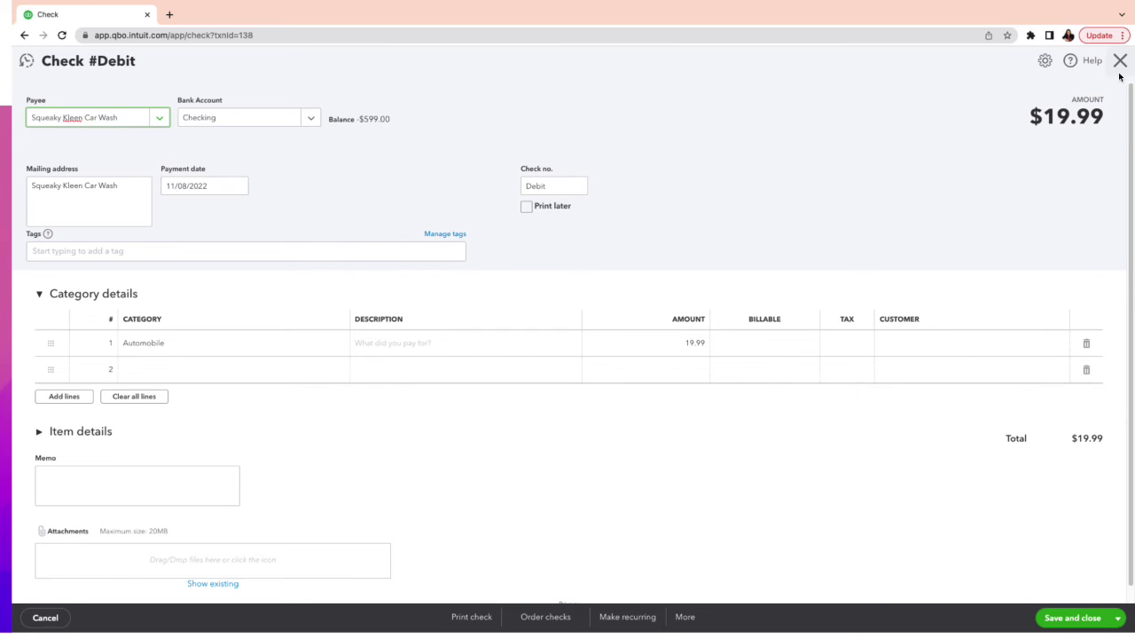
click(684, 618)
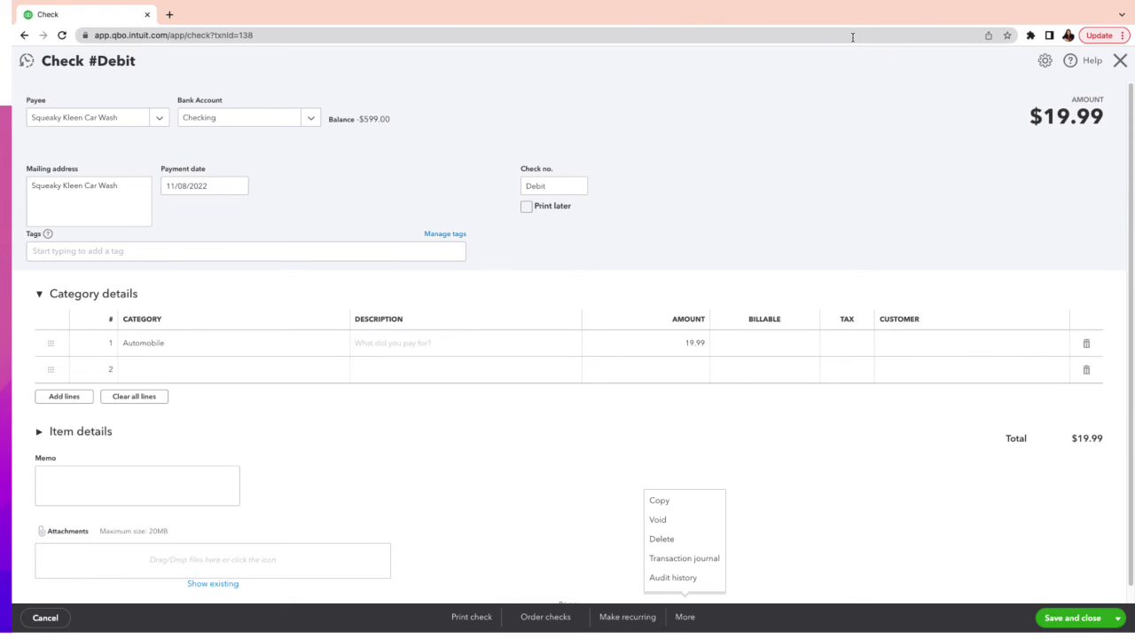
click(1119, 62)
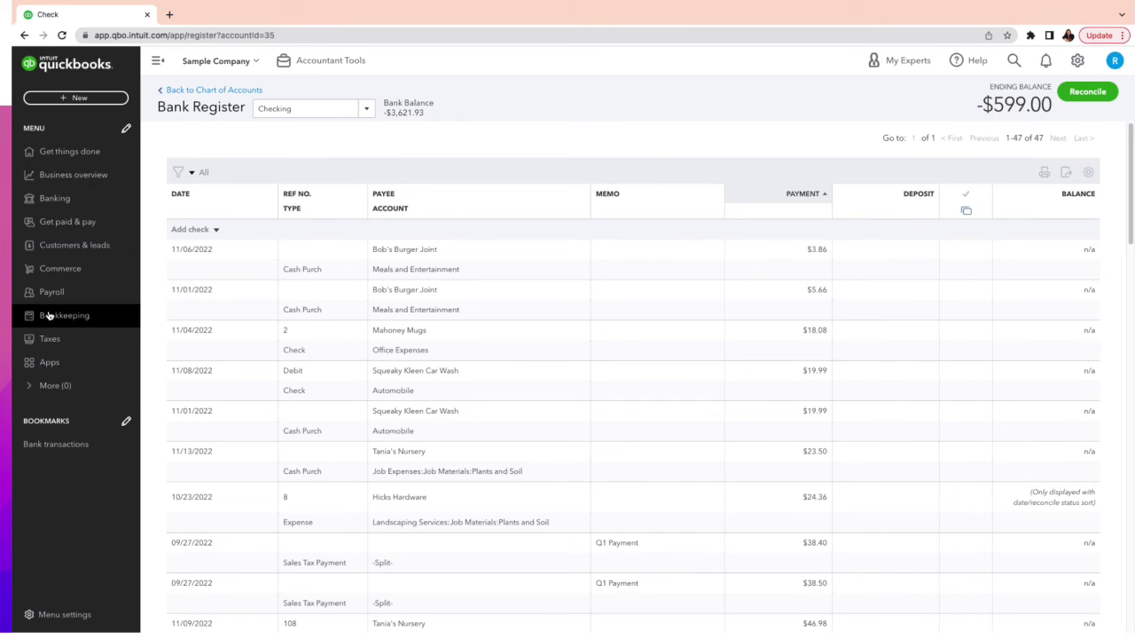
- Return to the bank transactions under Bookkeeping and look through the Checking account's transactions for review
click(74, 203)
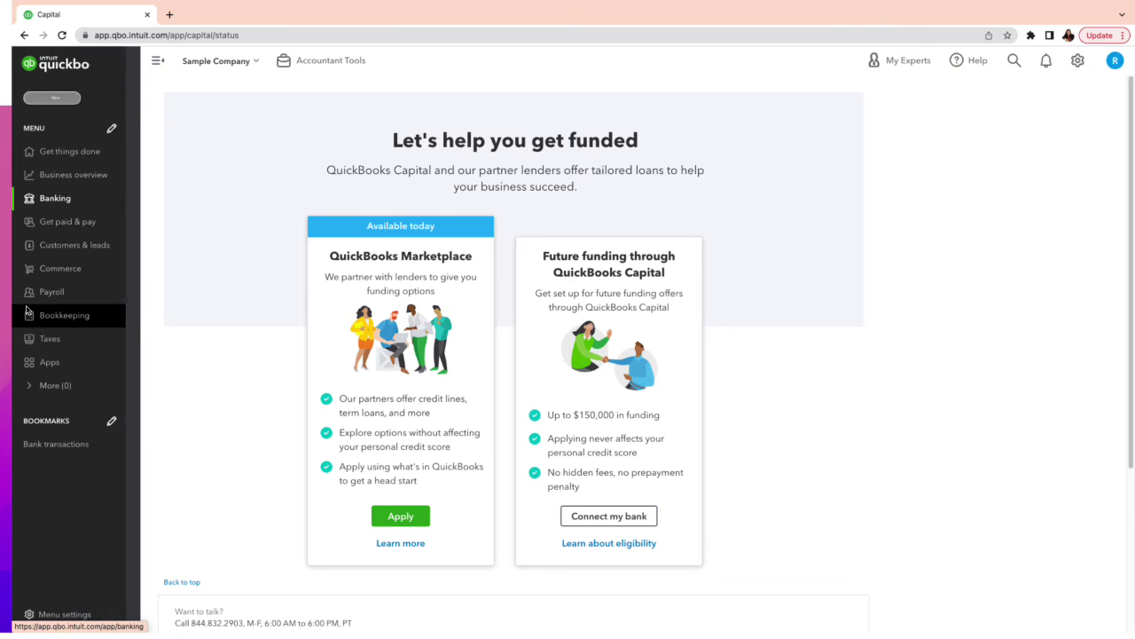
click(54, 315)
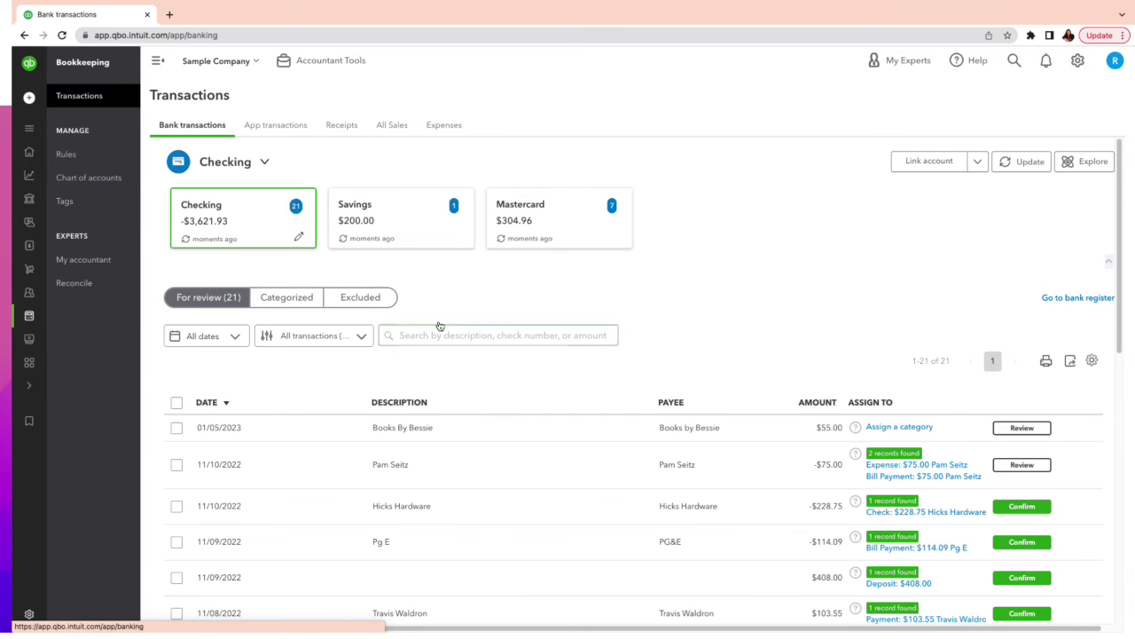
scroll(452, 315, down, 2)
scroll(456, 308, down, 3)
scroll(459, 309, up, 5)
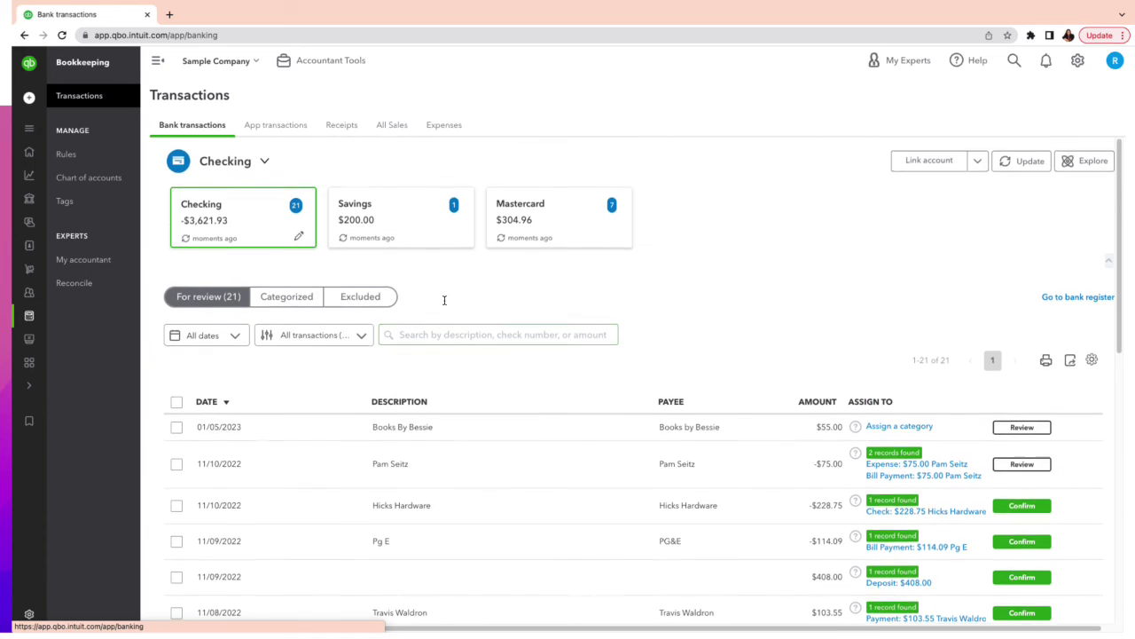
scroll(310, 353, down, 2)
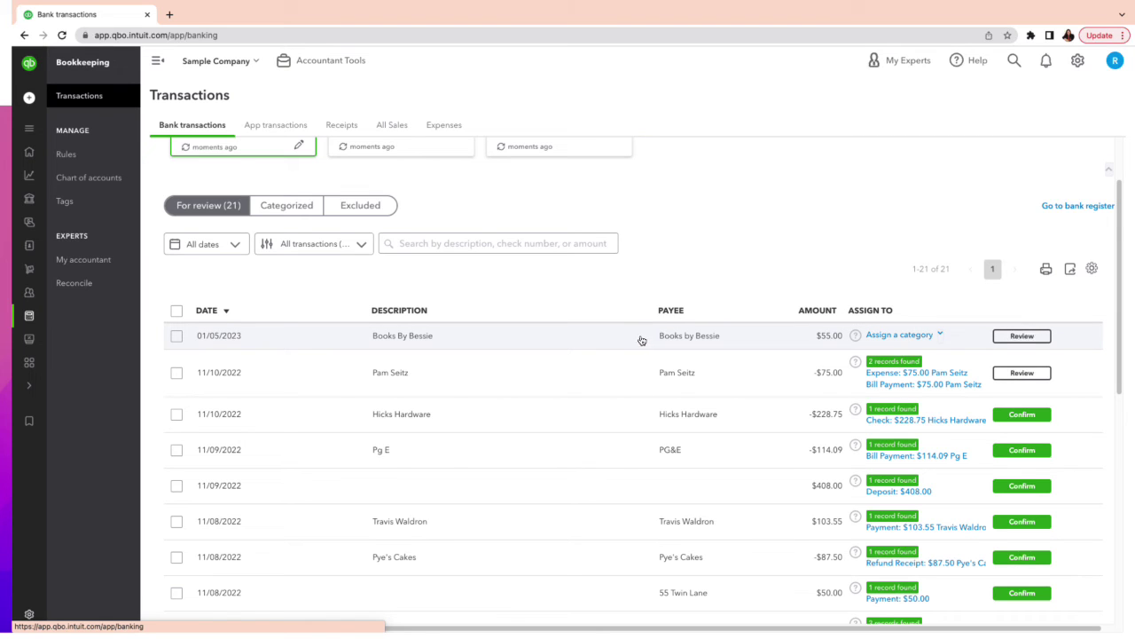
scroll(603, 413, up, 1)
scroll(603, 412, up, 2)
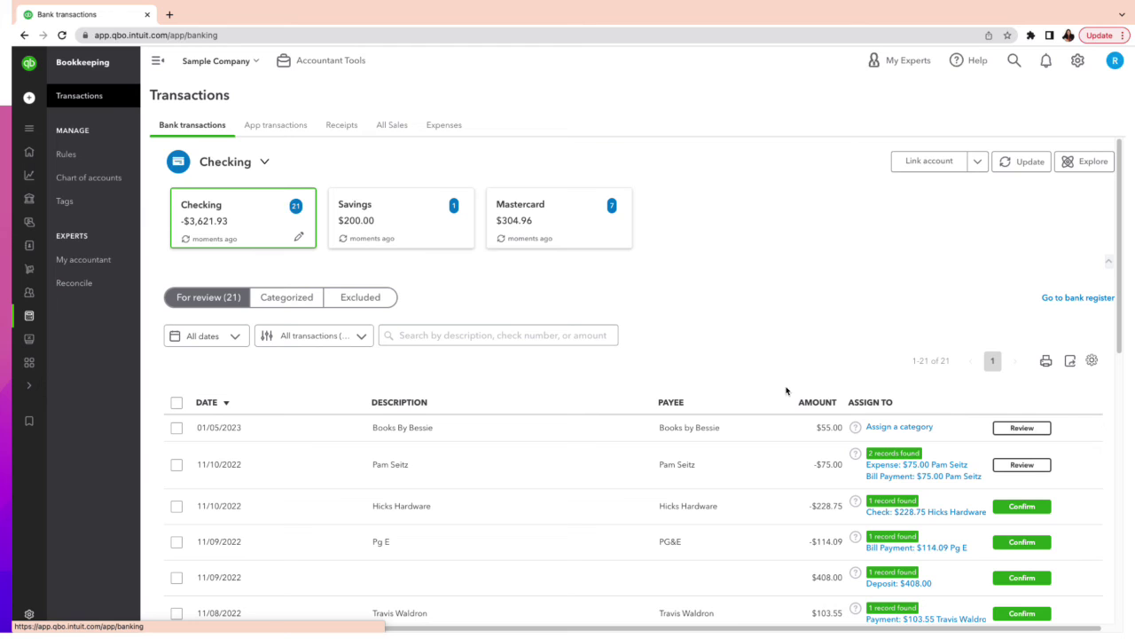
scroll(786, 390, down, 2)
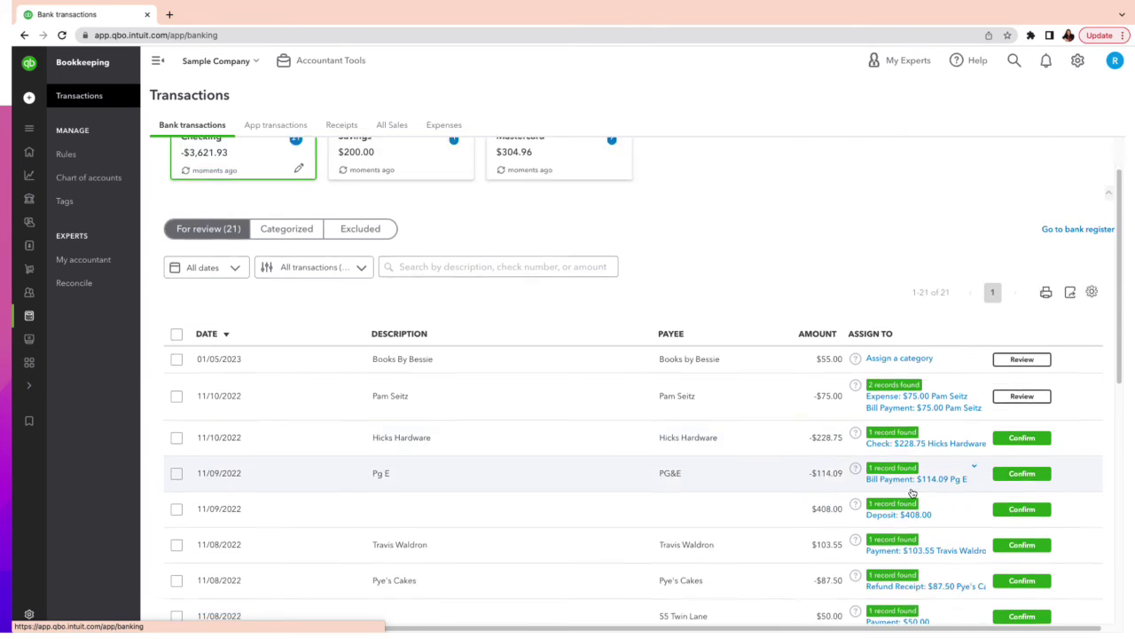
- Match the 11/10/2022 bank transaction of -$75.00 to Expense 76 and confirm the match
click(1023, 367)
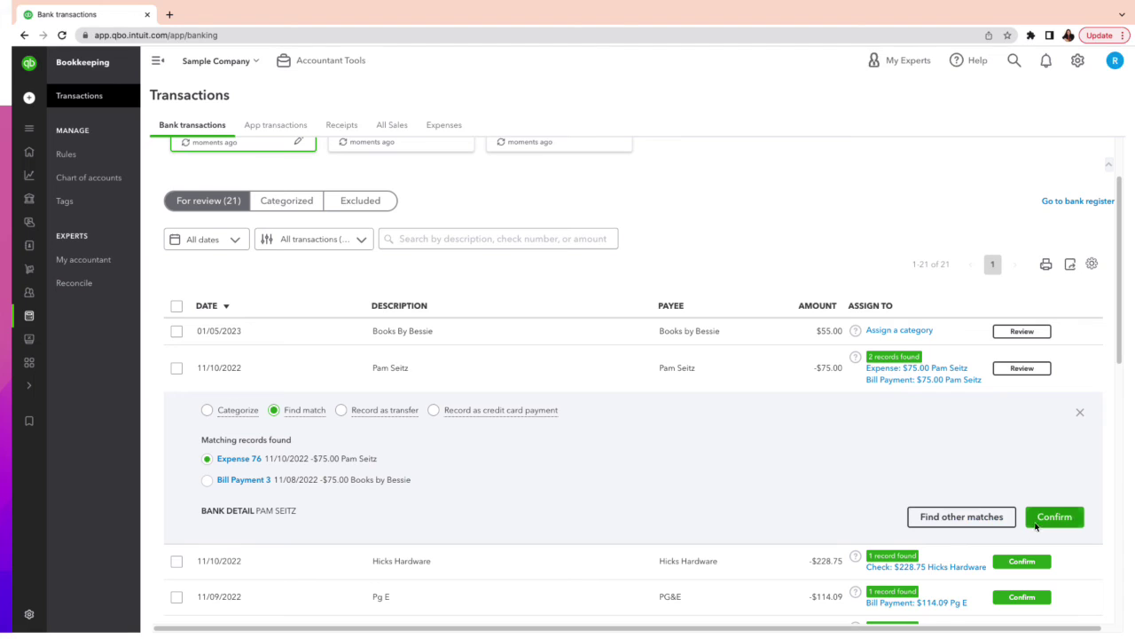
click(1064, 521)
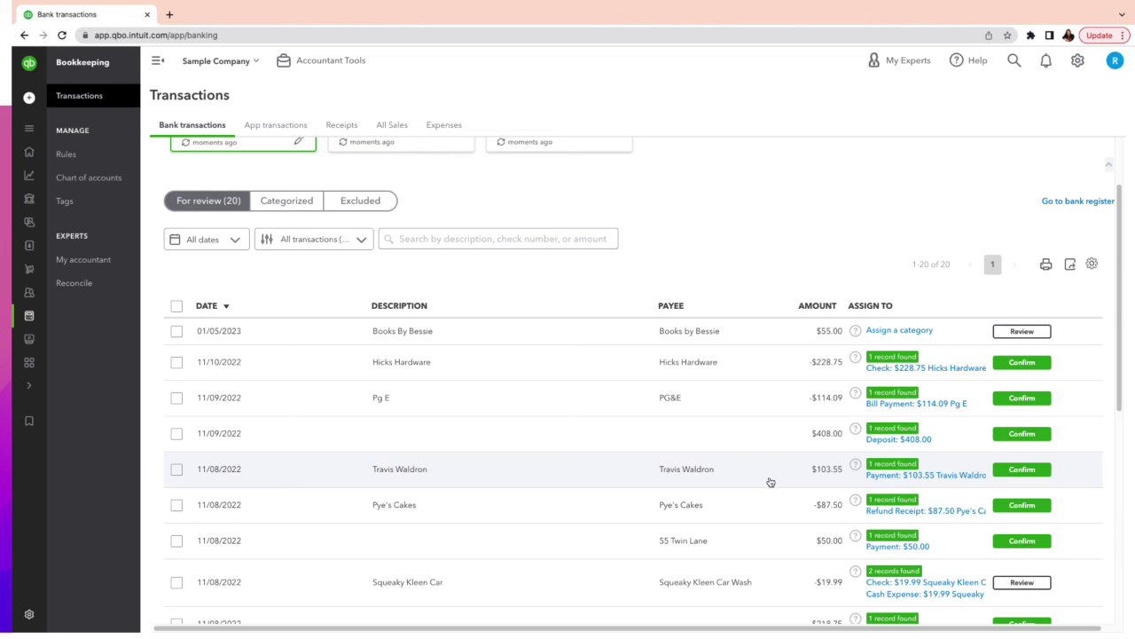
scroll(788, 406, up, 2)
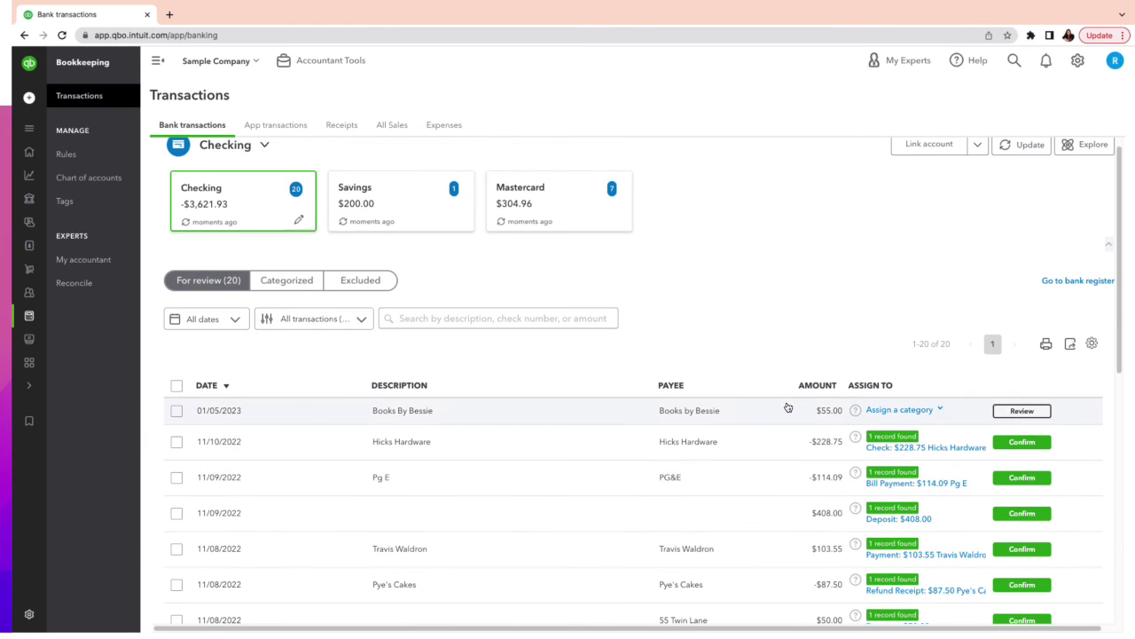